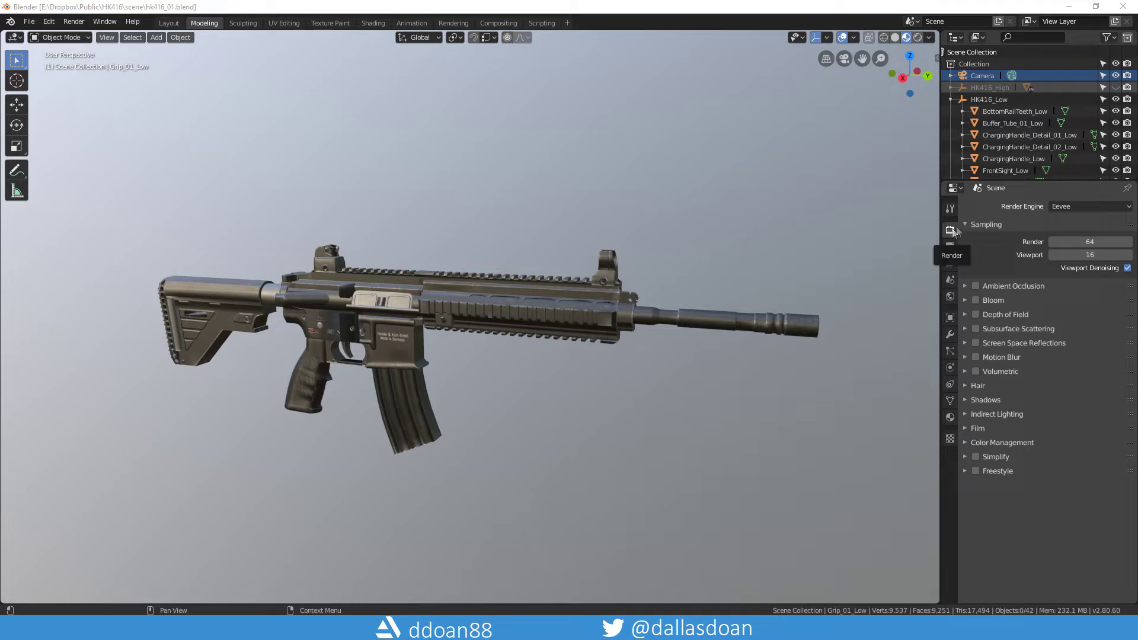
- Check the available render engines and keep Eevee as the scene's engine
{"action": "left_click", "coordinate": [1092, 206]}
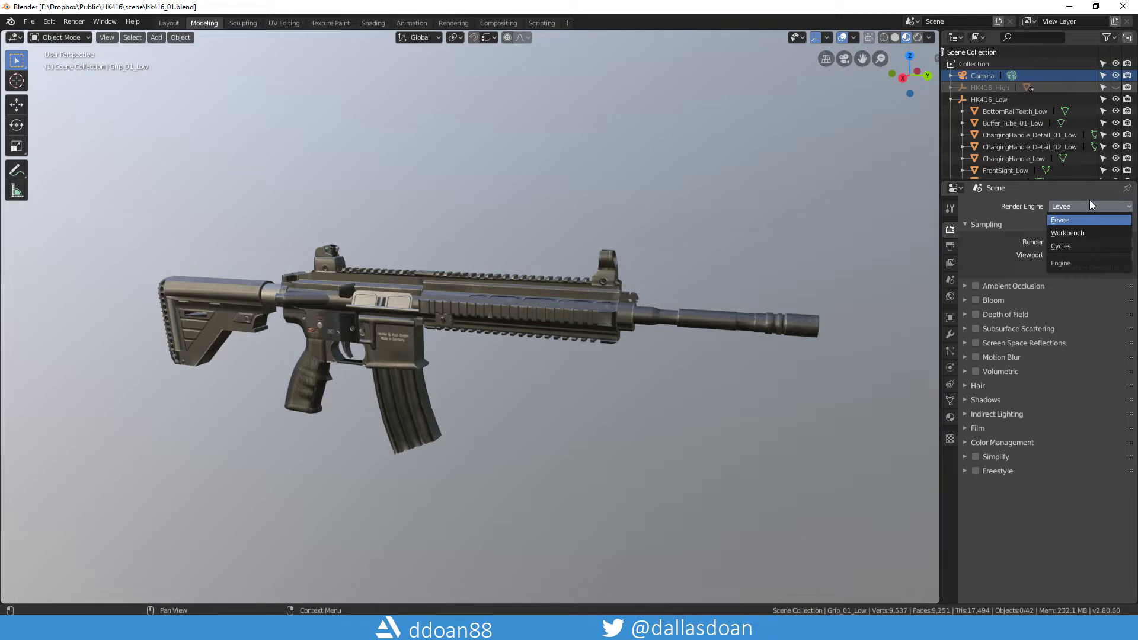
{"action": "left_click", "coordinate": [1075, 206]}
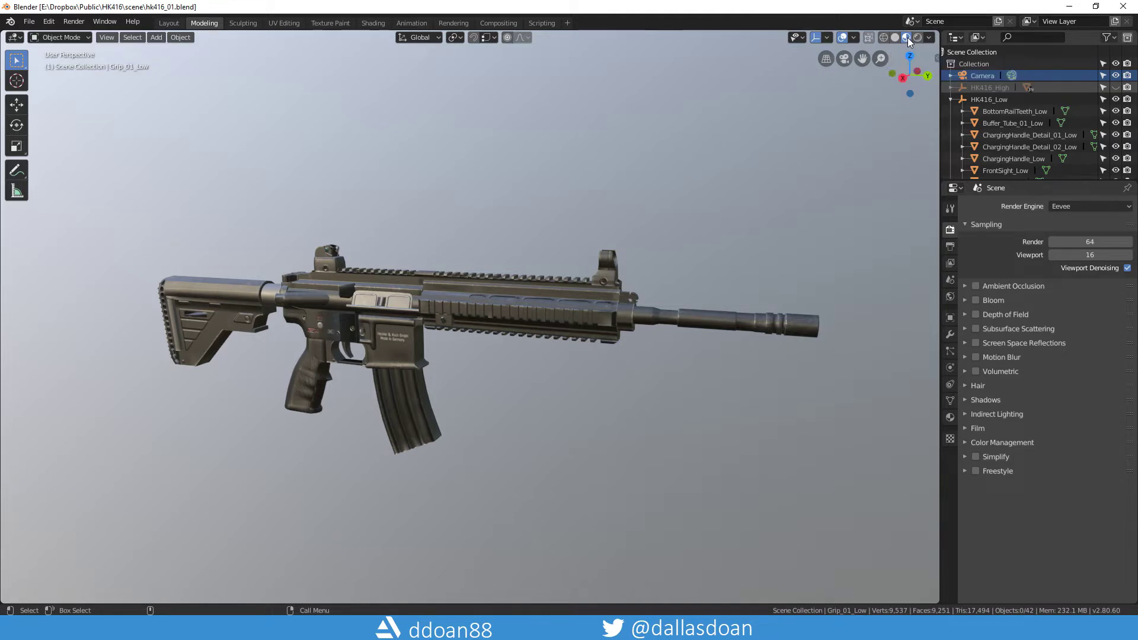
- Preview the rifle under the warm second viewport HDRI, and switch back to the green forest HDRI
{"action": "left_click", "coordinate": [927, 38]}
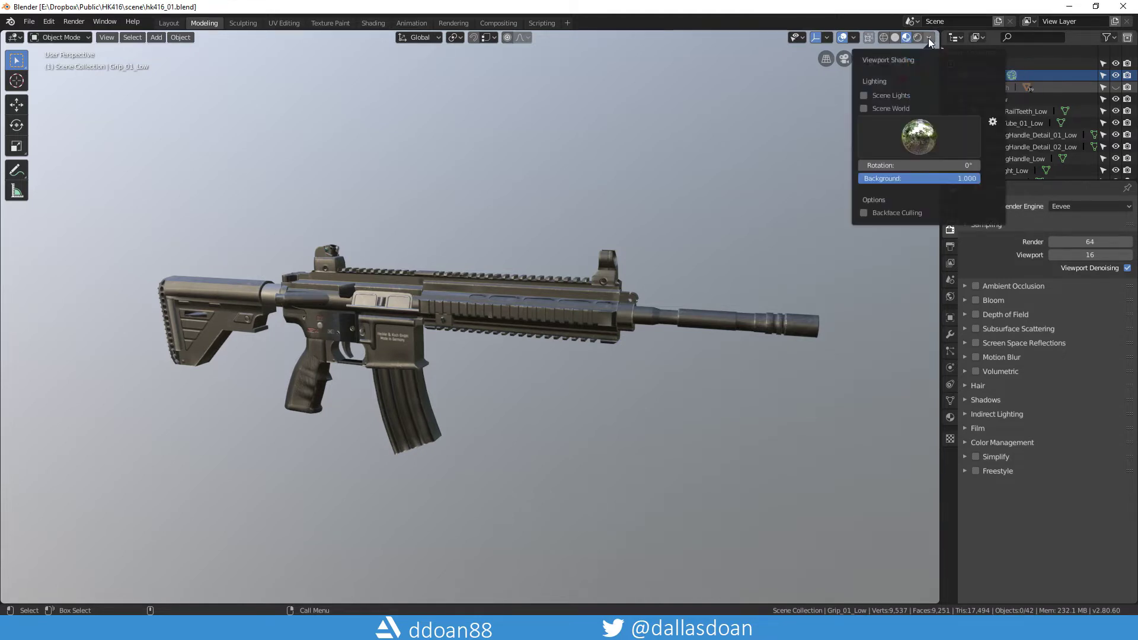
{"action": "left_click", "coordinate": [930, 135]}
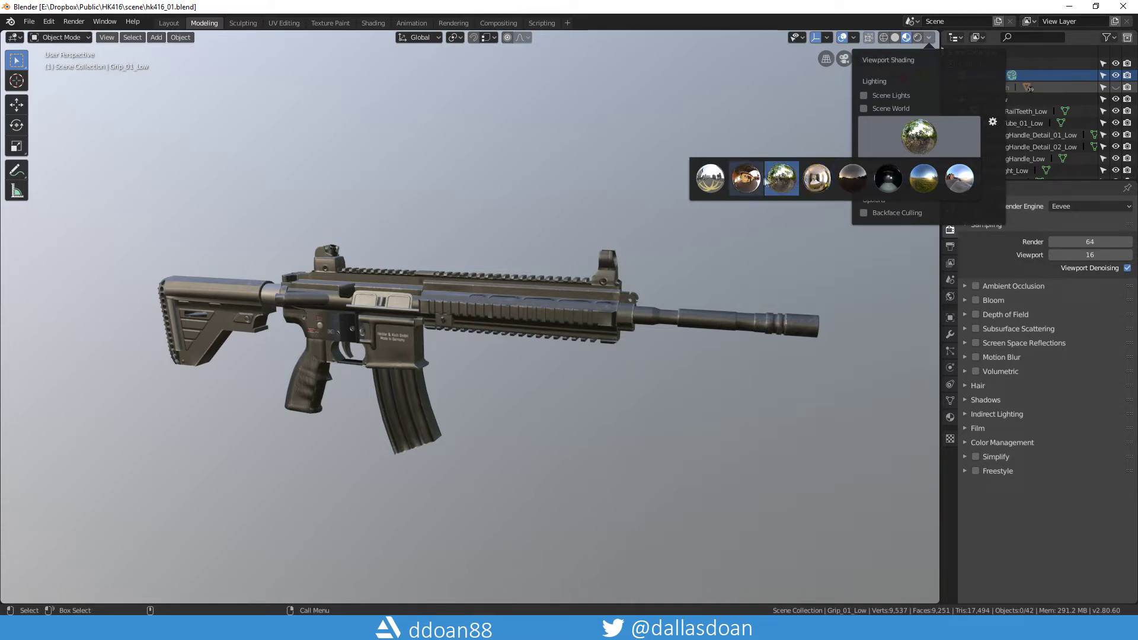
{"action": "left_click", "coordinate": [748, 181]}
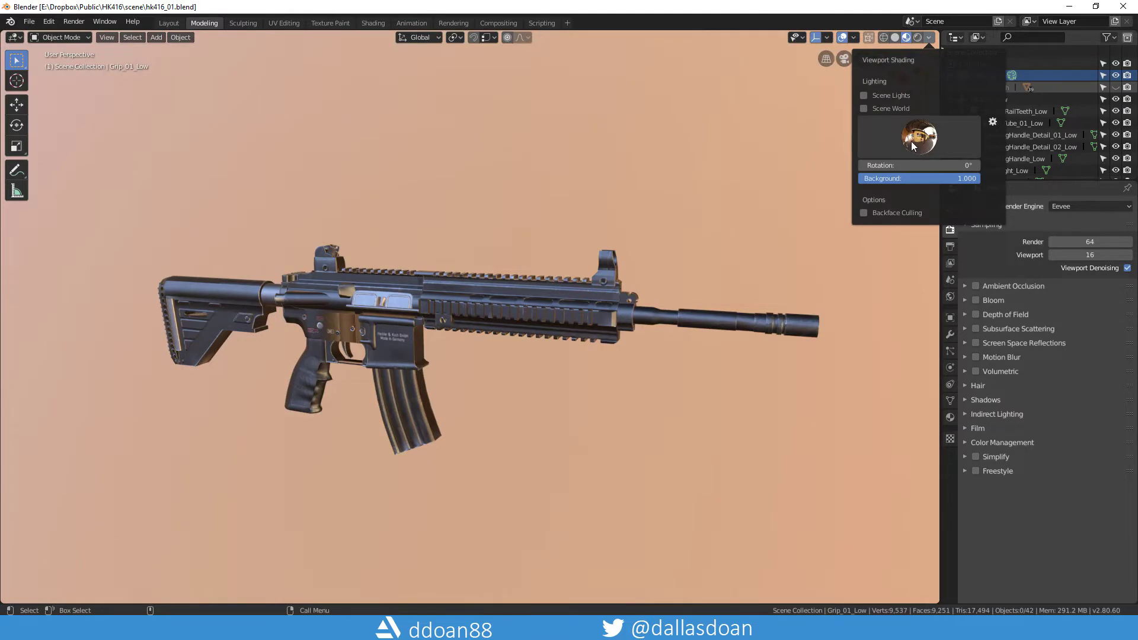
{"action": "left_click", "coordinate": [912, 141]}
{"action": "left_click", "coordinate": [784, 178]}
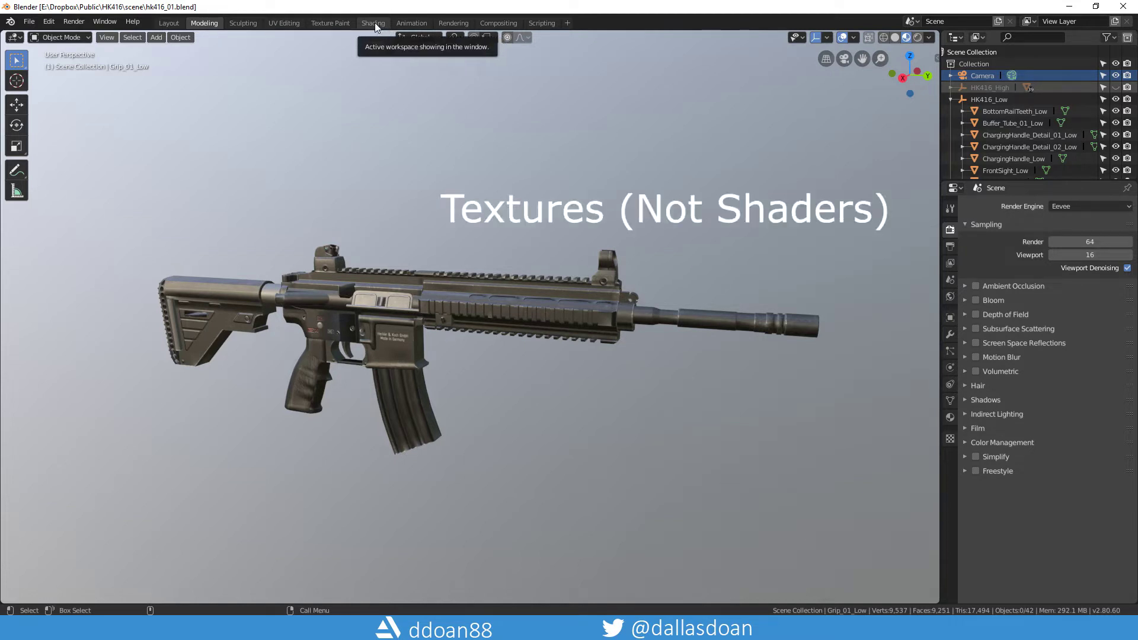
- Switch to the Shading workspace and enlarge the node editor upward to show more of the HK416 material
{"action": "mouse_move", "coordinate": [431, 169]}
{"action": "left_mouse_down", "text": "alt"}
{"action": "mouse_move", "coordinate": [467, 146]}
{"action": "mouse_move", "coordinate": [418, 165]}
{"action": "left_mouse_up", "text": "alt"}
{"action": "scroll", "coordinate": [421, 178], "scroll_direction": "down", "scroll_amount": 4}
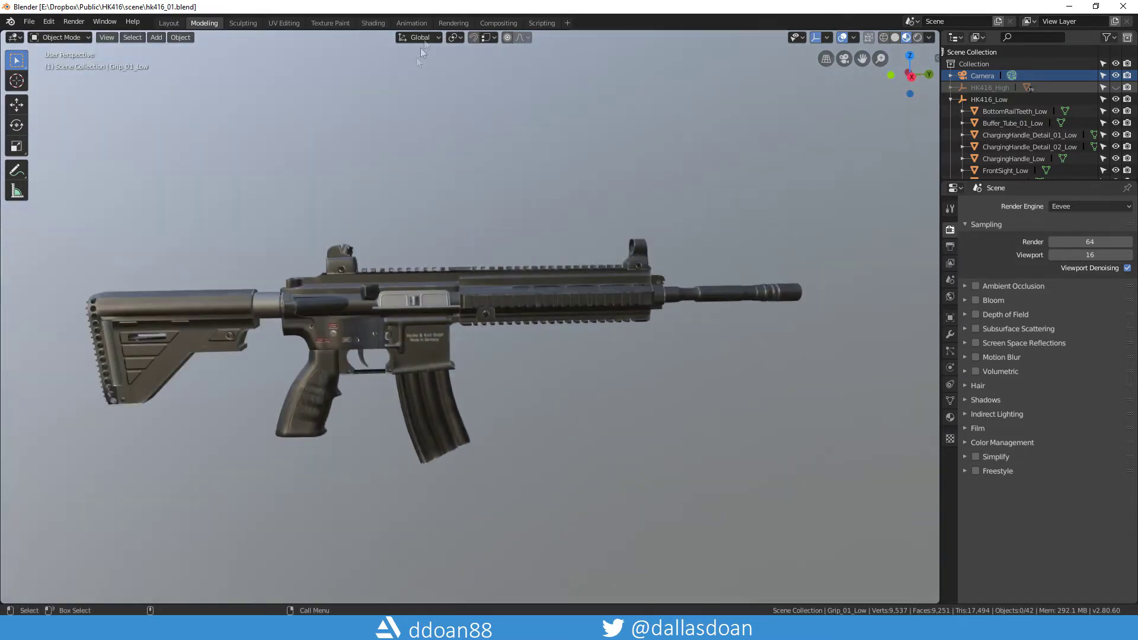
{"action": "left_click", "coordinate": [373, 23]}
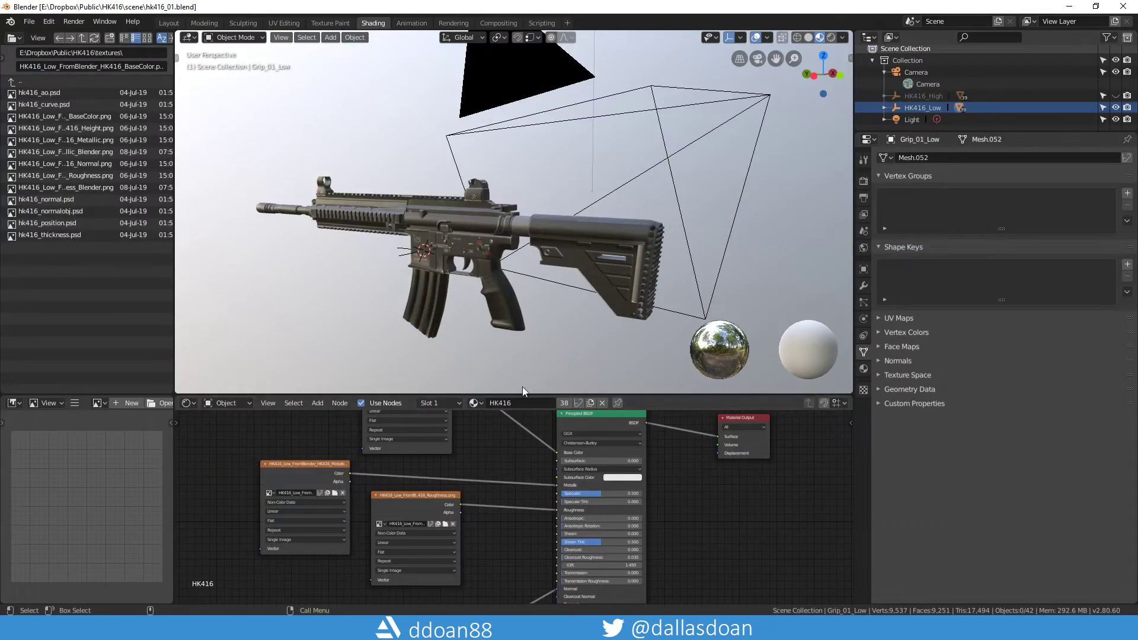
{"action": "left_click_drag", "start_coordinate": [522, 394], "coordinate": [520, 284]}
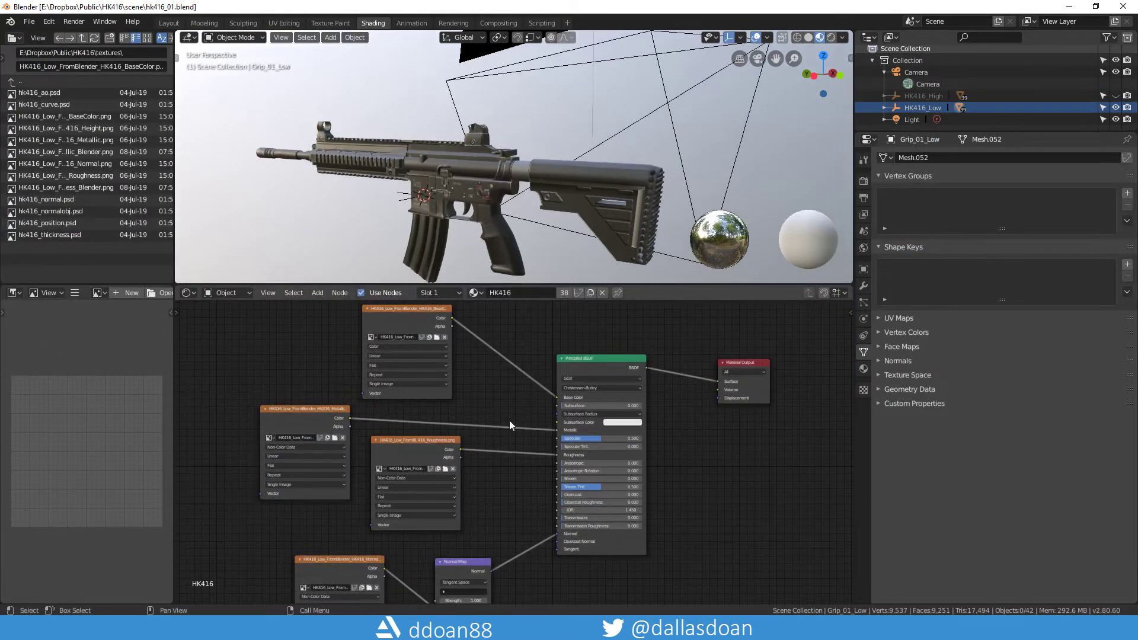
- Move the Principled BSDF node closer to the Material Output node in the HK416 material
{"action": "scroll", "coordinate": [520, 405], "scroll_direction": "up", "scroll_amount": 2}
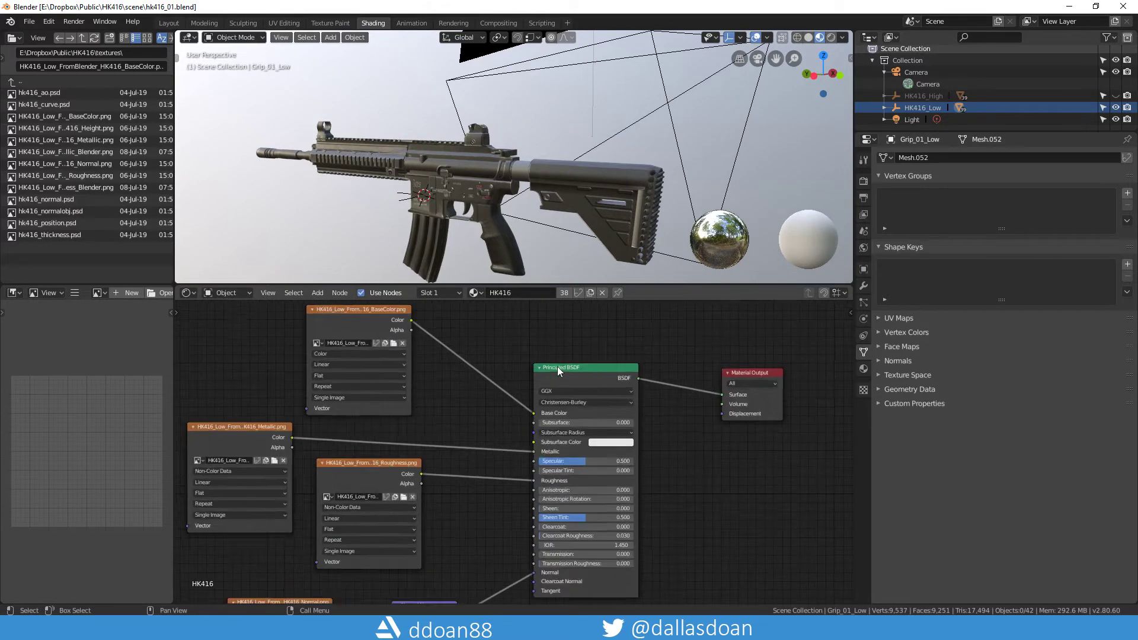
{"action": "scroll", "coordinate": [557, 375], "scroll_direction": "up", "scroll_amount": 1}
{"action": "scroll", "coordinate": [509, 394], "scroll_direction": "up", "scroll_amount": 1}
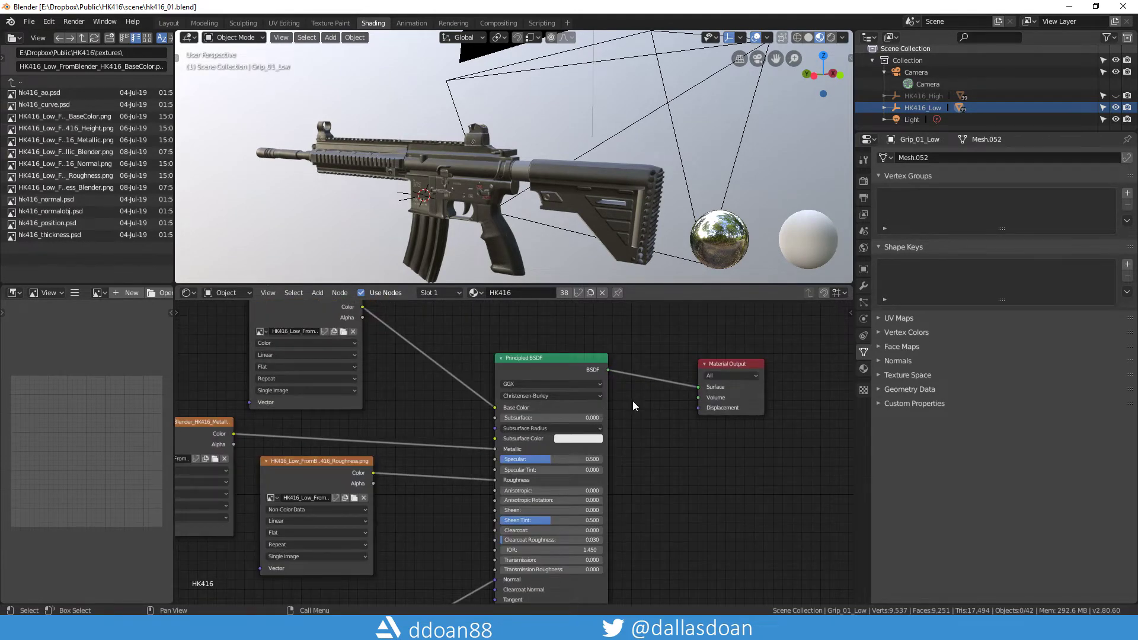
{"action": "scroll", "coordinate": [634, 406], "scroll_direction": "down", "scroll_amount": 1}
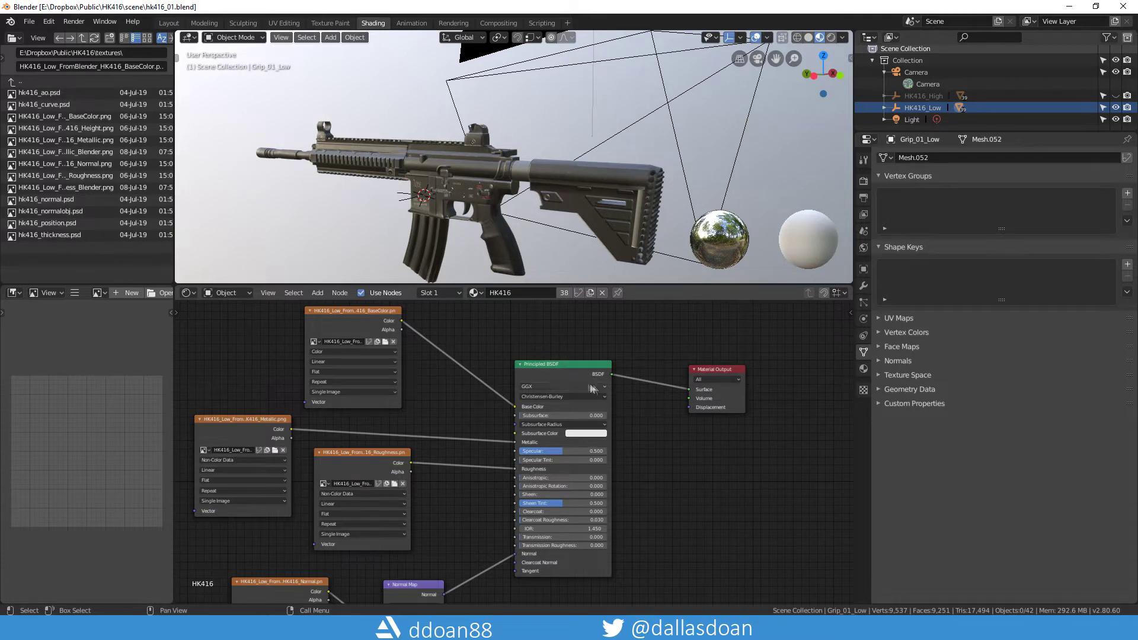
{"action": "left_click_drag", "start_coordinate": [526, 376], "coordinate": [568, 393]}
{"action": "scroll", "coordinate": [560, 403], "scroll_direction": "down", "scroll_amount": 3}
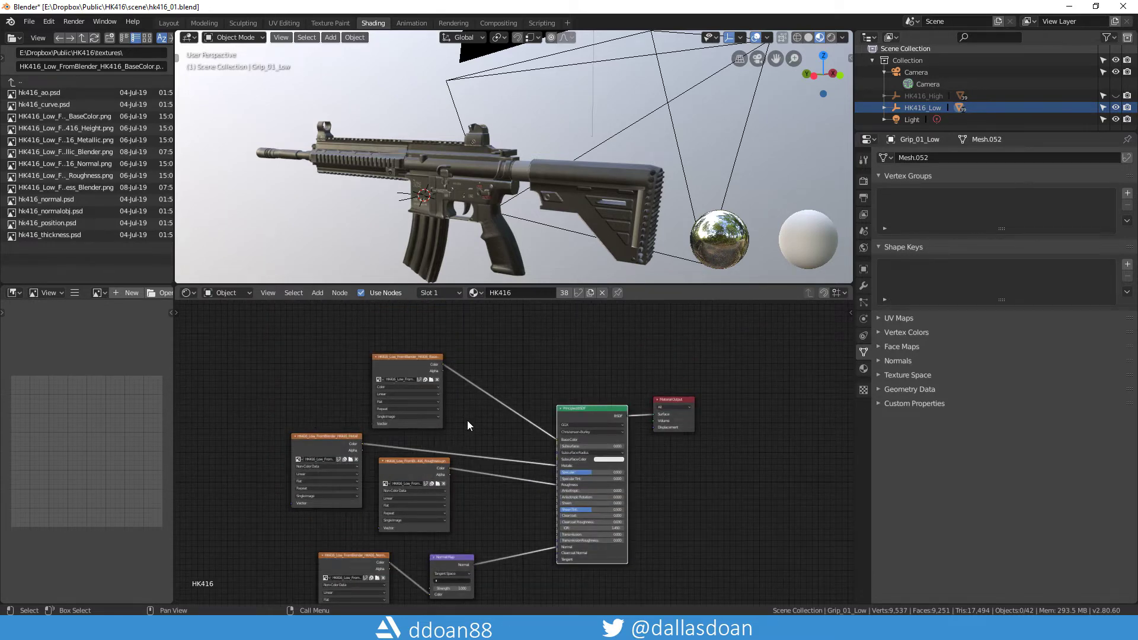
{"action": "scroll", "coordinate": [469, 436], "scroll_direction": "up", "scroll_amount": 1}
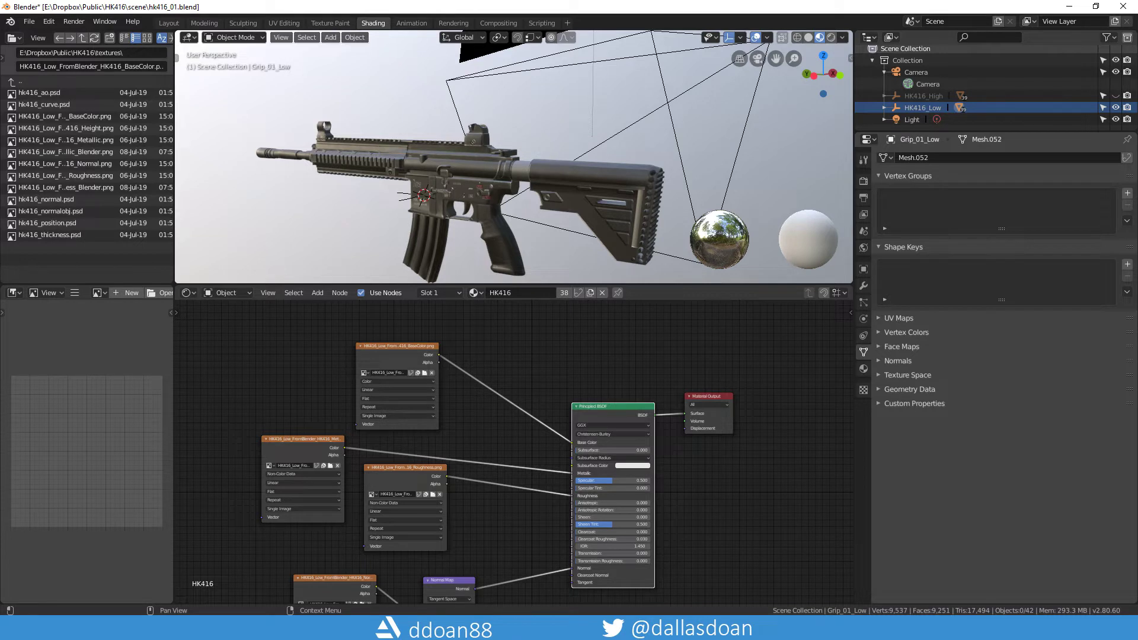
- Show the HK416 material's properties and expand its Surface settings
{"action": "left_click", "coordinate": [864, 368]}
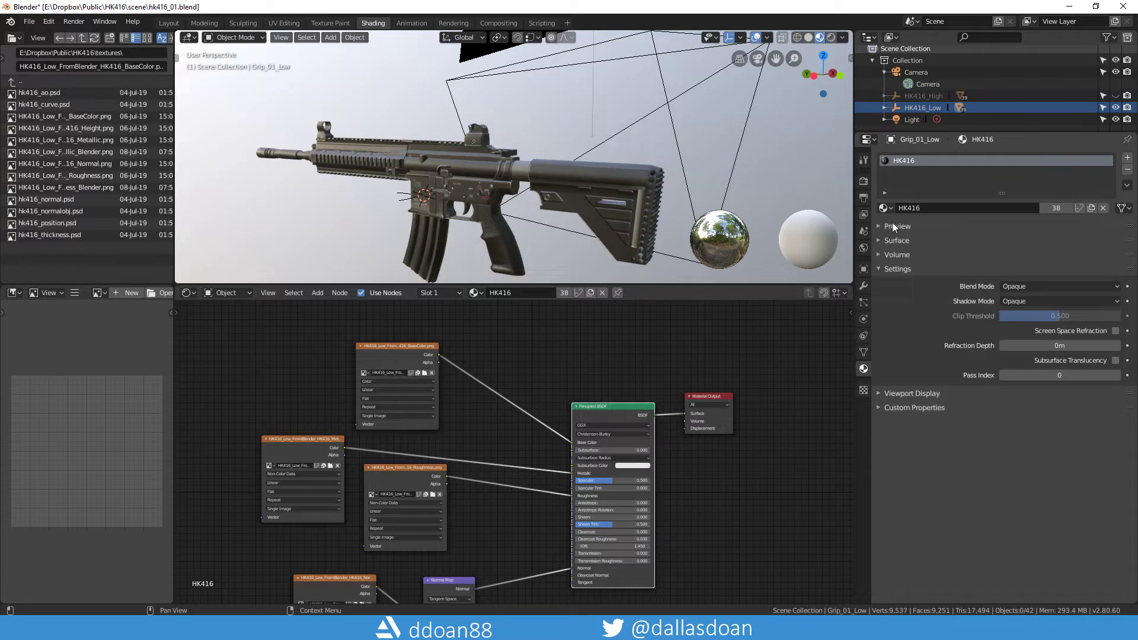
{"action": "left_click", "coordinate": [881, 240]}
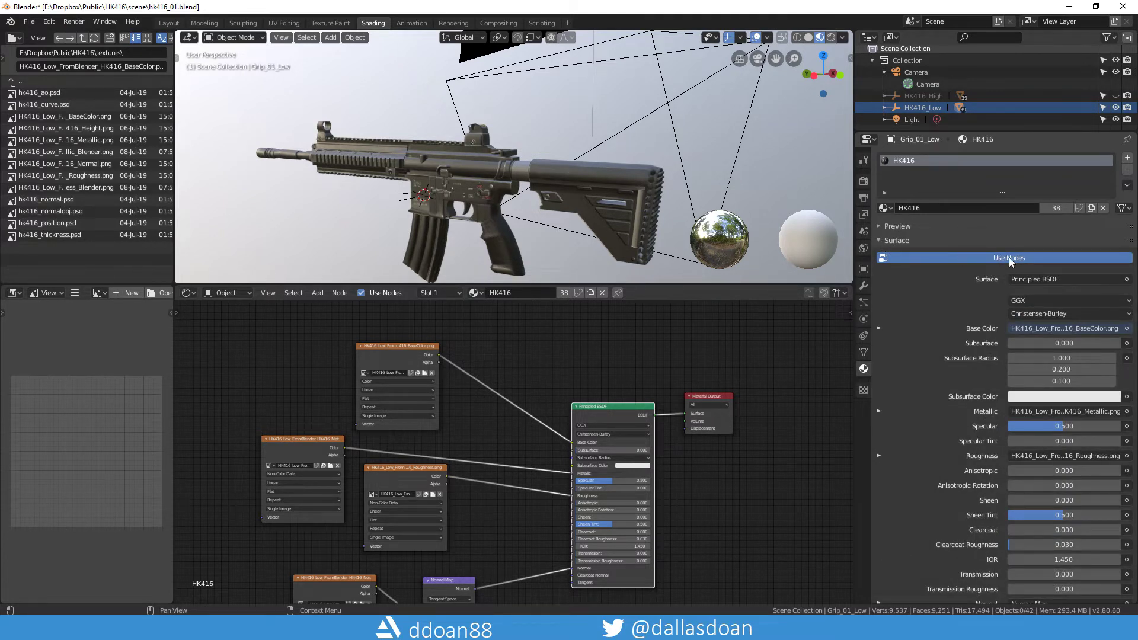
{"action": "scroll", "coordinate": [1040, 252], "scroll_direction": "down", "scroll_amount": 1}
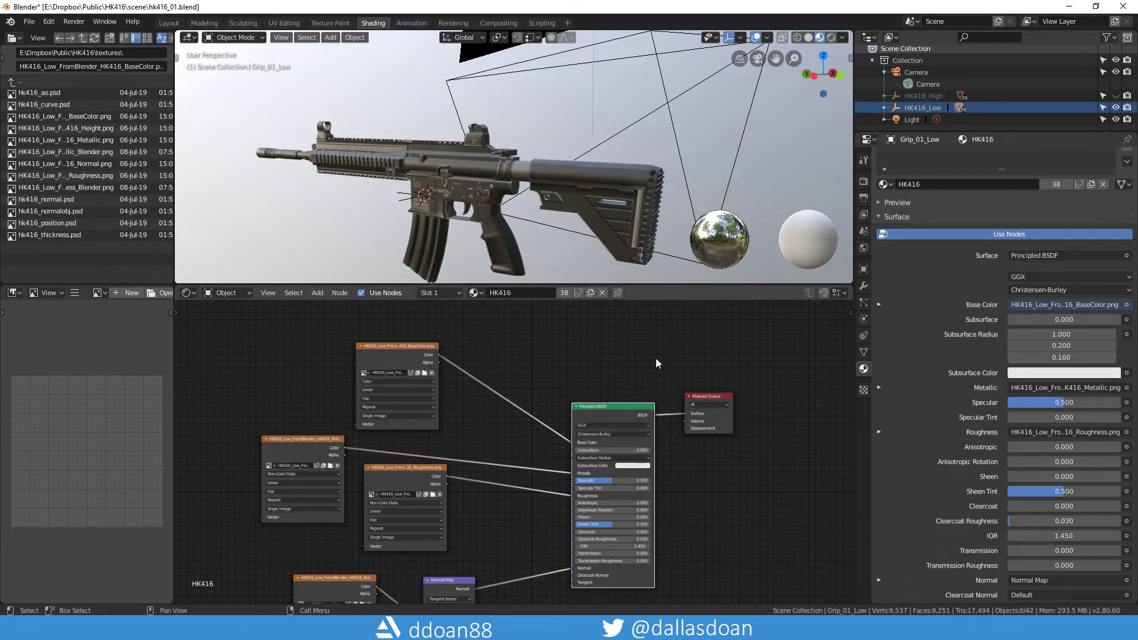
- Move the base color texture node closer to the Principled BSDF to free space beside it
{"action": "middle_click_drag", "start_coordinate": [486, 392], "coordinate": [579, 388]}
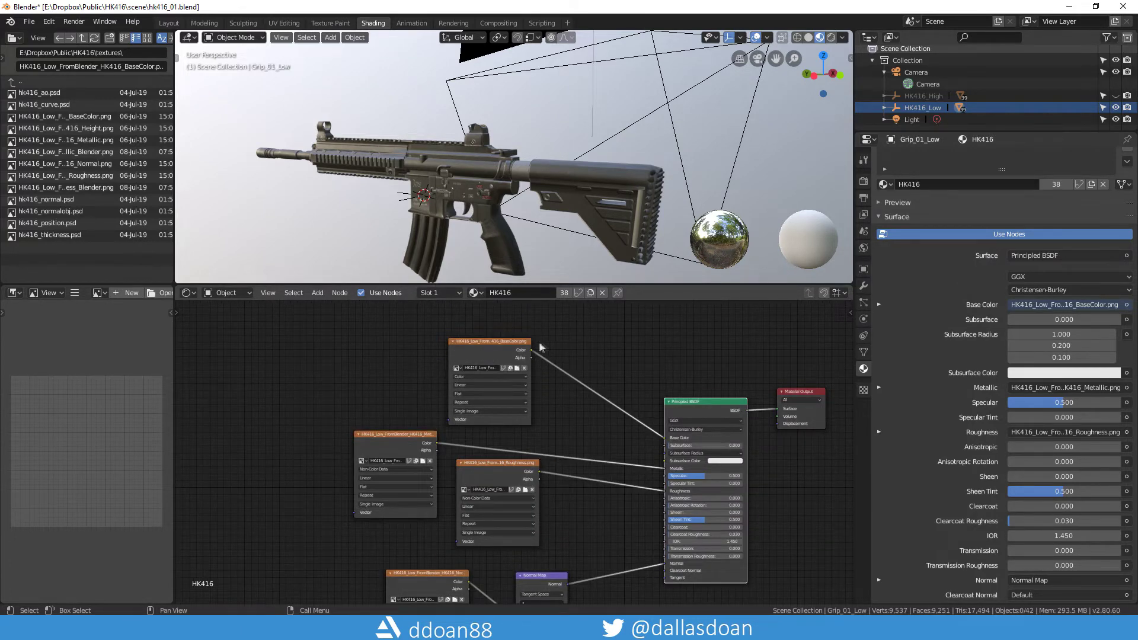
{"action": "scroll", "coordinate": [539, 347], "scroll_direction": "up", "scroll_amount": 1}
{"action": "scroll", "coordinate": [468, 335], "scroll_direction": "up", "scroll_amount": 1}
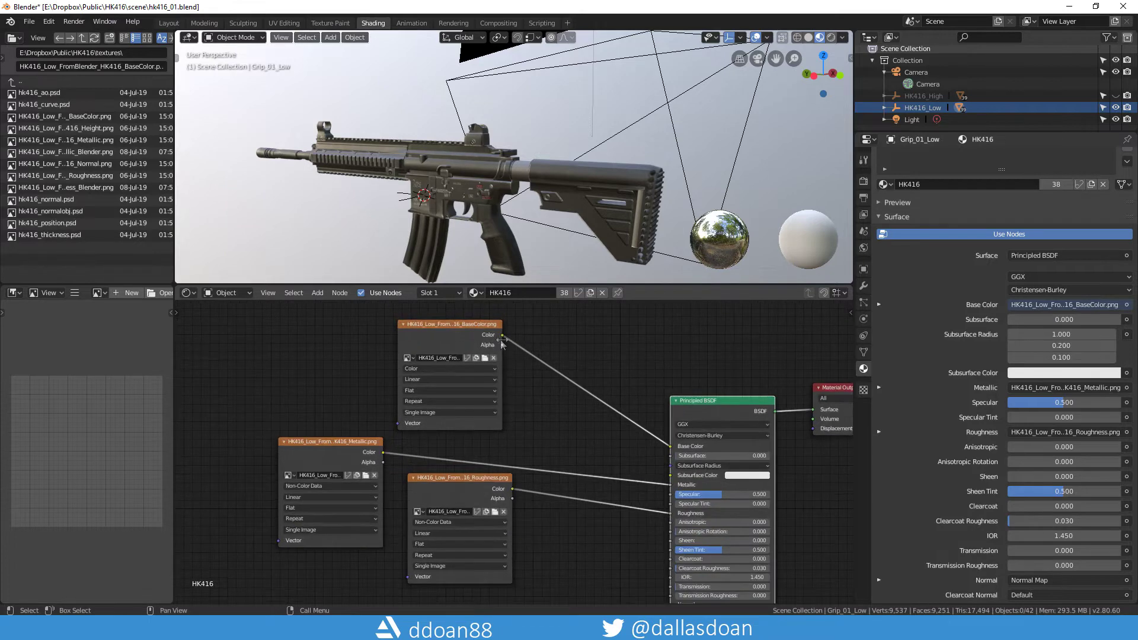
{"action": "scroll", "coordinate": [501, 344], "scroll_direction": "up", "scroll_amount": 2}
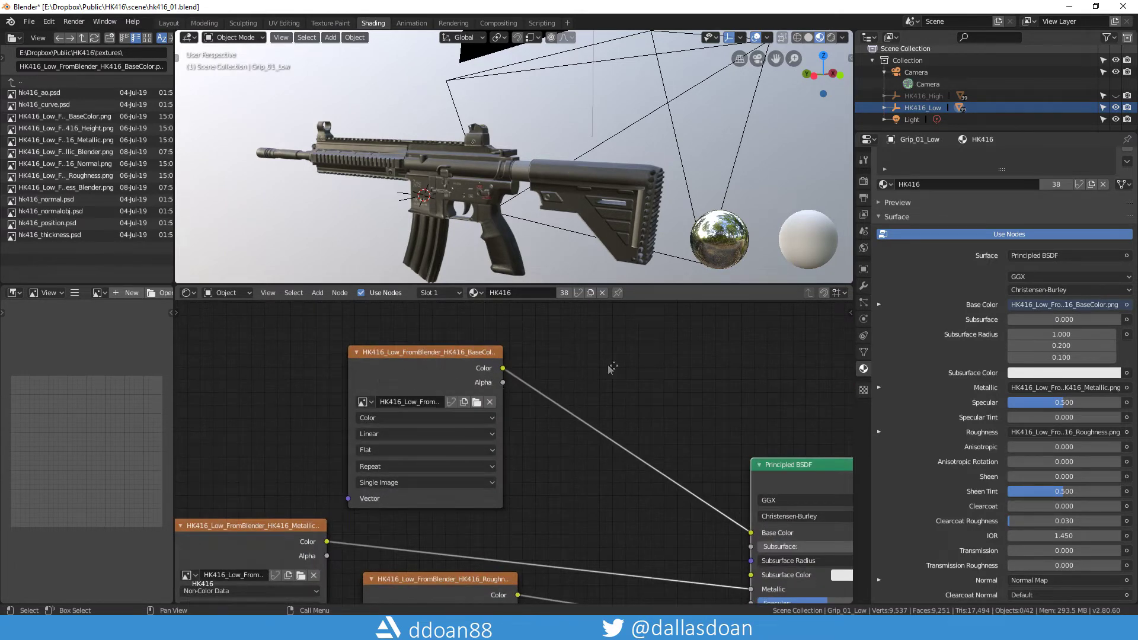
{"action": "scroll", "coordinate": [610, 368], "scroll_direction": "left", "scroll_amount": 2, "text": "ctrl"}
{"action": "left_click", "coordinate": [318, 293]}
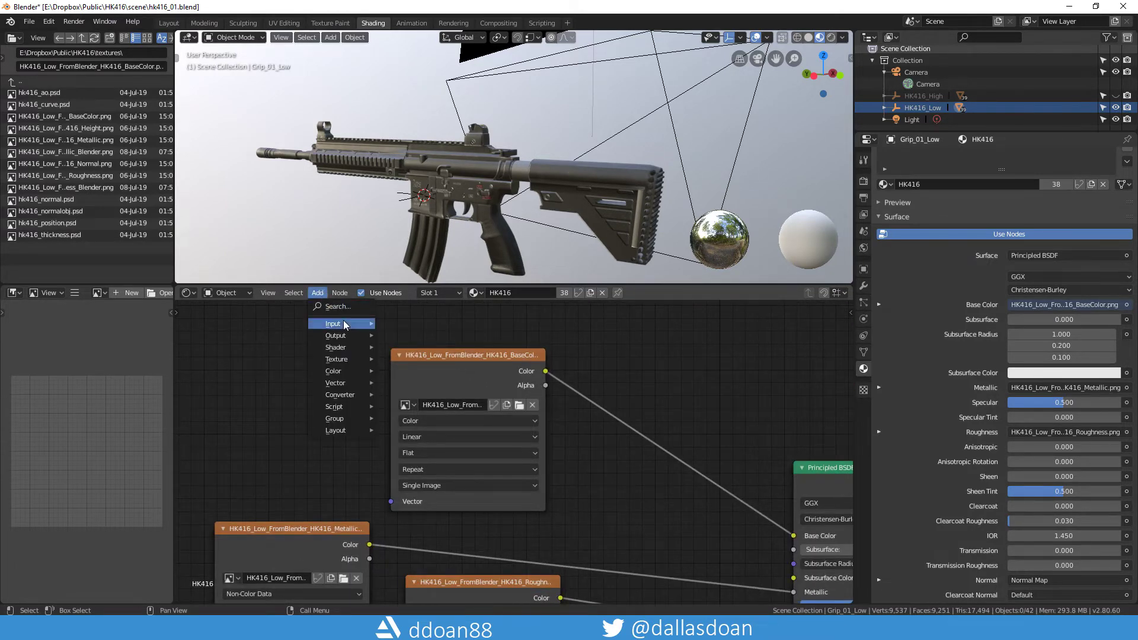
{"action": "mouse_move", "coordinate": [358, 362]}
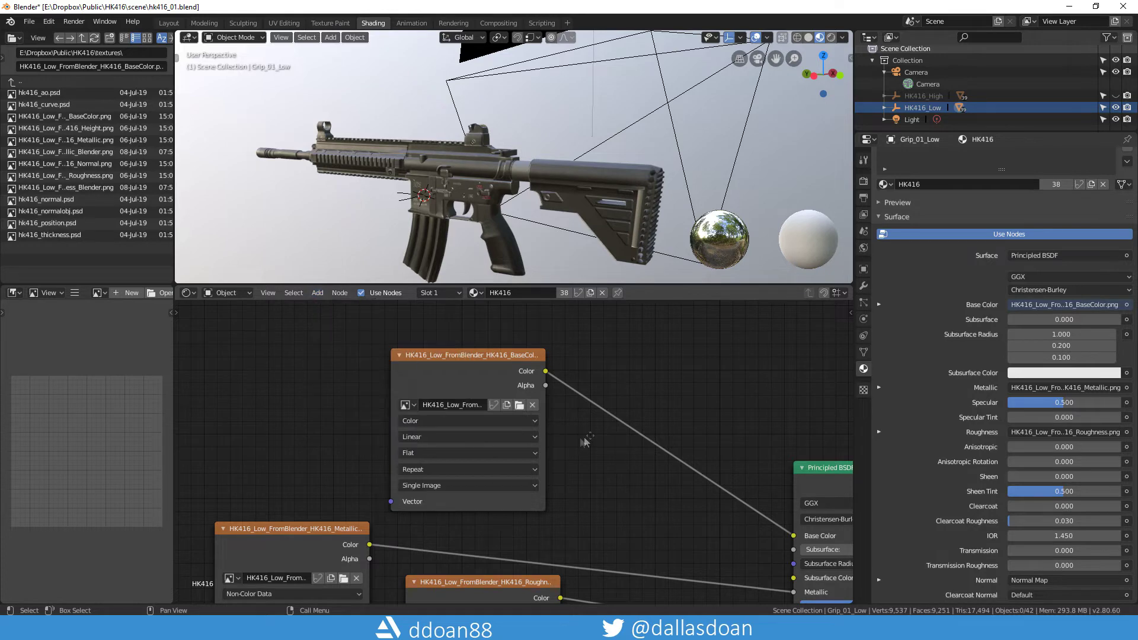
{"action": "middle_click_drag", "start_coordinate": [585, 440], "coordinate": [639, 434]}
{"action": "left_click_drag", "start_coordinate": [484, 351], "coordinate": [536, 341]}
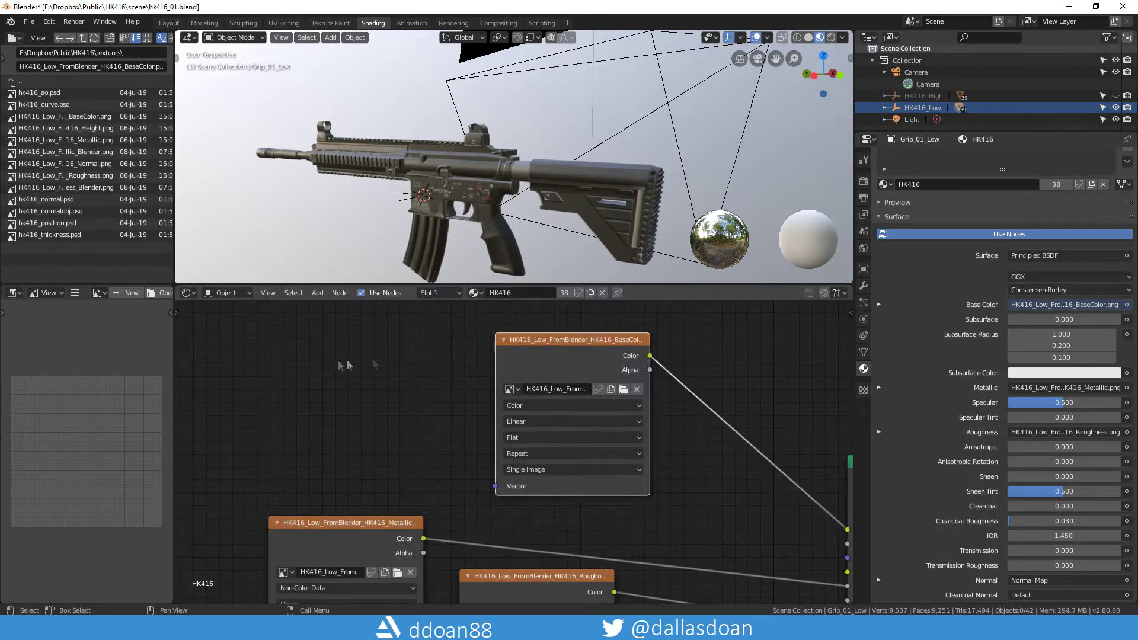
- Add an empty Image Texture node beside the base color texture node, above the metallic texture
{"action": "left_click", "coordinate": [319, 294]}
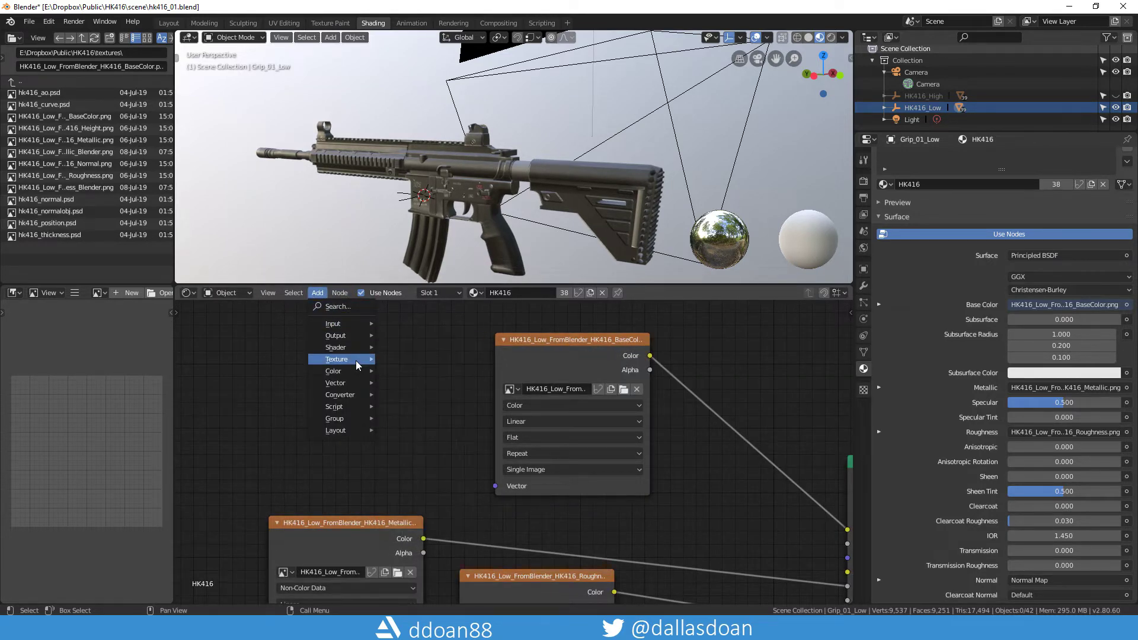
{"action": "mouse_move", "coordinate": [356, 359]}
{"action": "left_click", "coordinate": [414, 423]}
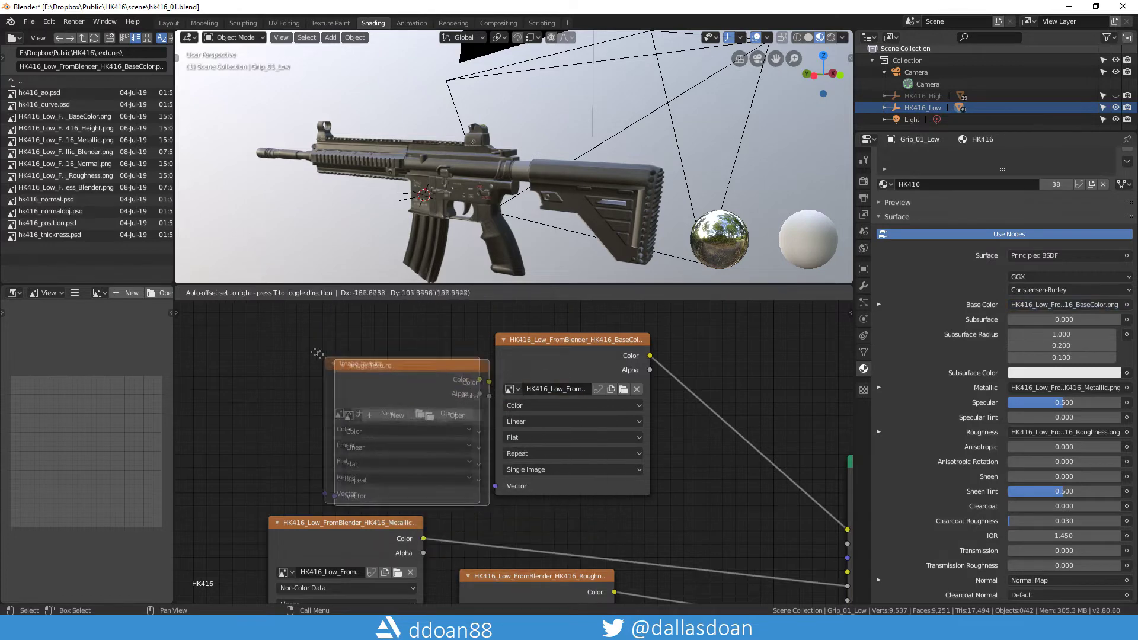
{"action": "left_click", "coordinate": [375, 362]}
{"action": "middle_click_drag", "start_coordinate": [375, 361], "coordinate": [413, 375]}
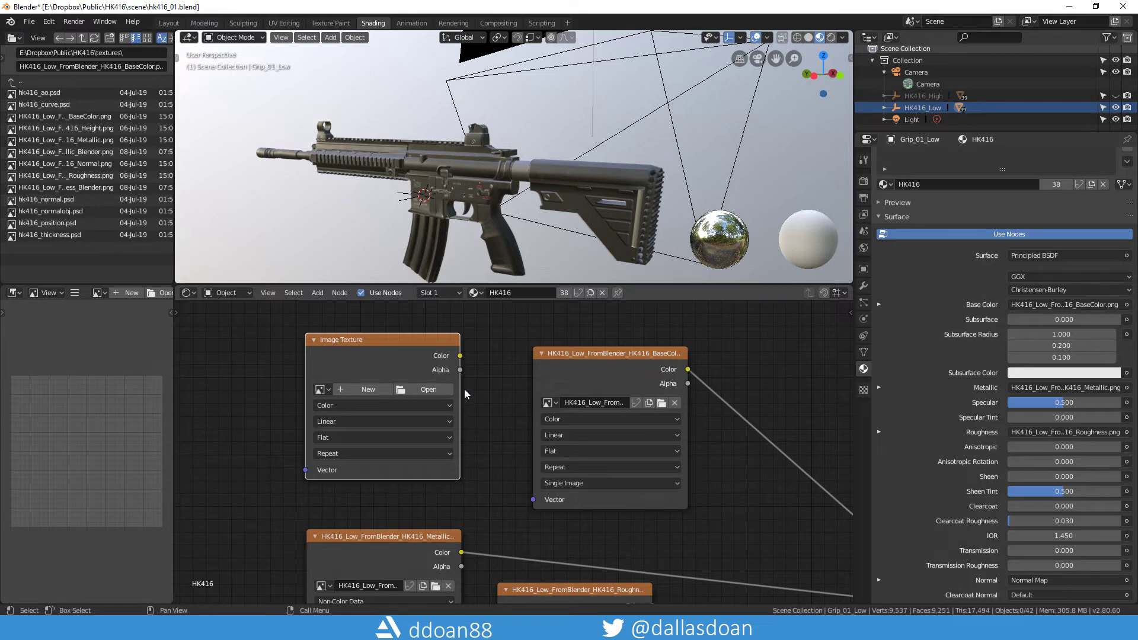
- Examine the base color texture's link to the Principled BSDF and its color space options
{"action": "middle_click_drag", "start_coordinate": [464, 387], "coordinate": [450, 379]}
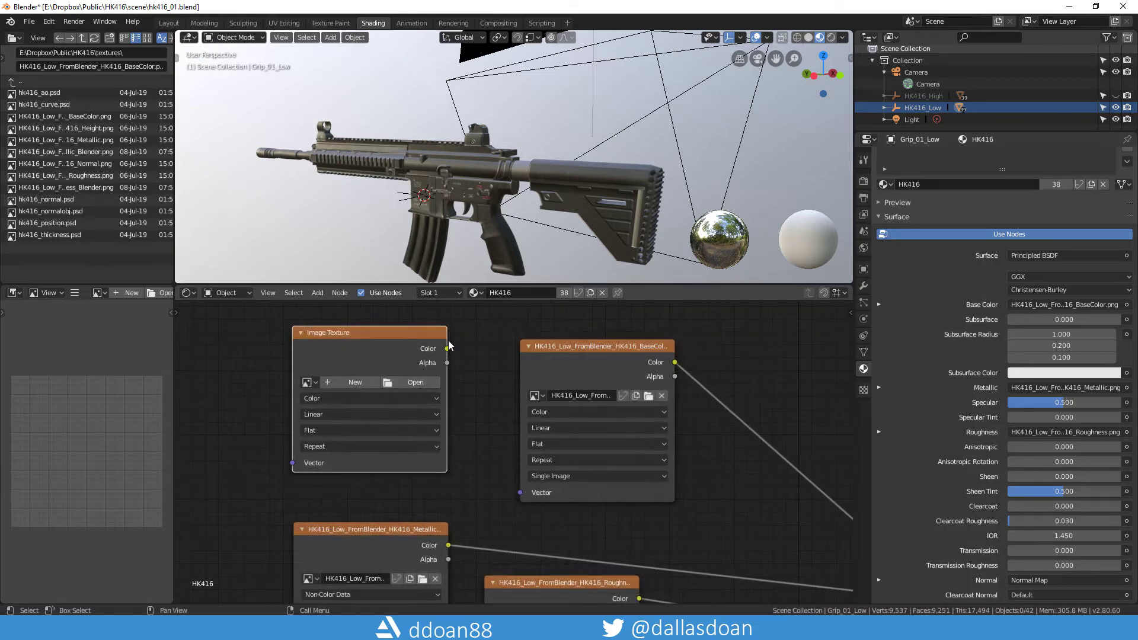
{"action": "middle_click_drag", "start_coordinate": [734, 422], "coordinate": [533, 409]}
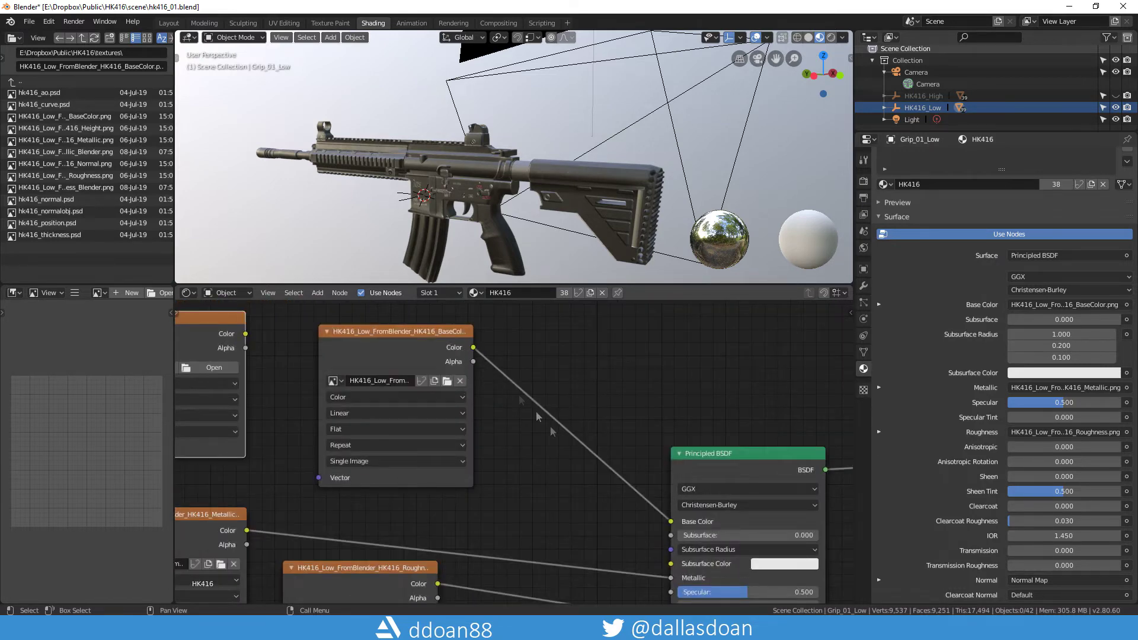
{"action": "middle_click_drag", "start_coordinate": [695, 534], "coordinate": [650, 463]}
{"action": "middle_click_drag", "start_coordinate": [421, 387], "coordinate": [532, 450]}
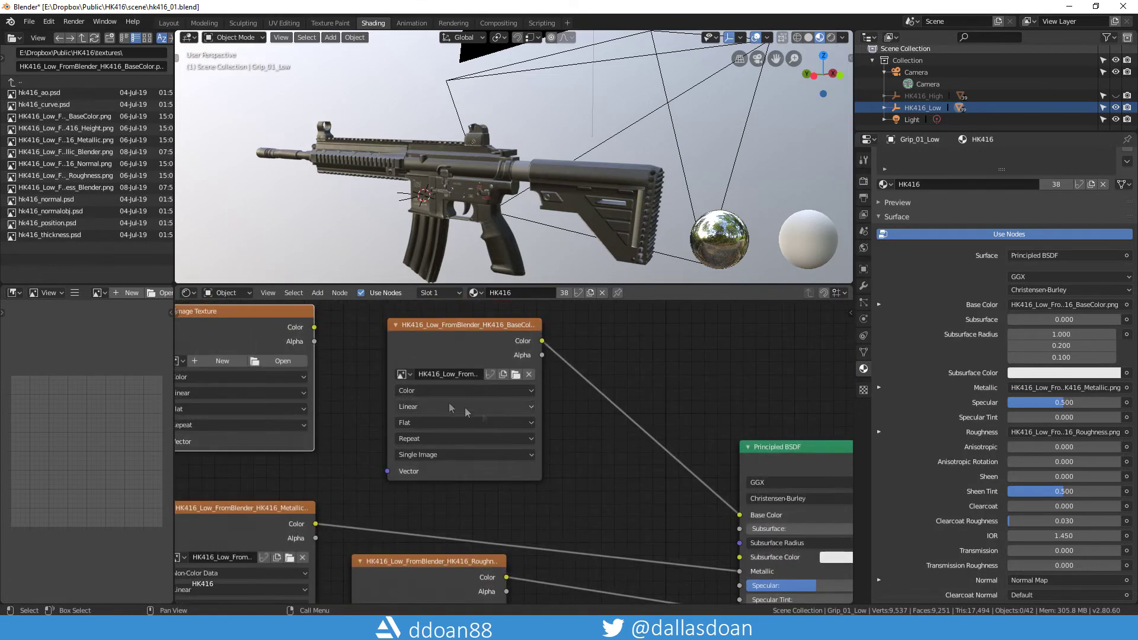
{"action": "left_click", "coordinate": [436, 393]}
{"action": "left_click", "coordinate": [432, 394]}
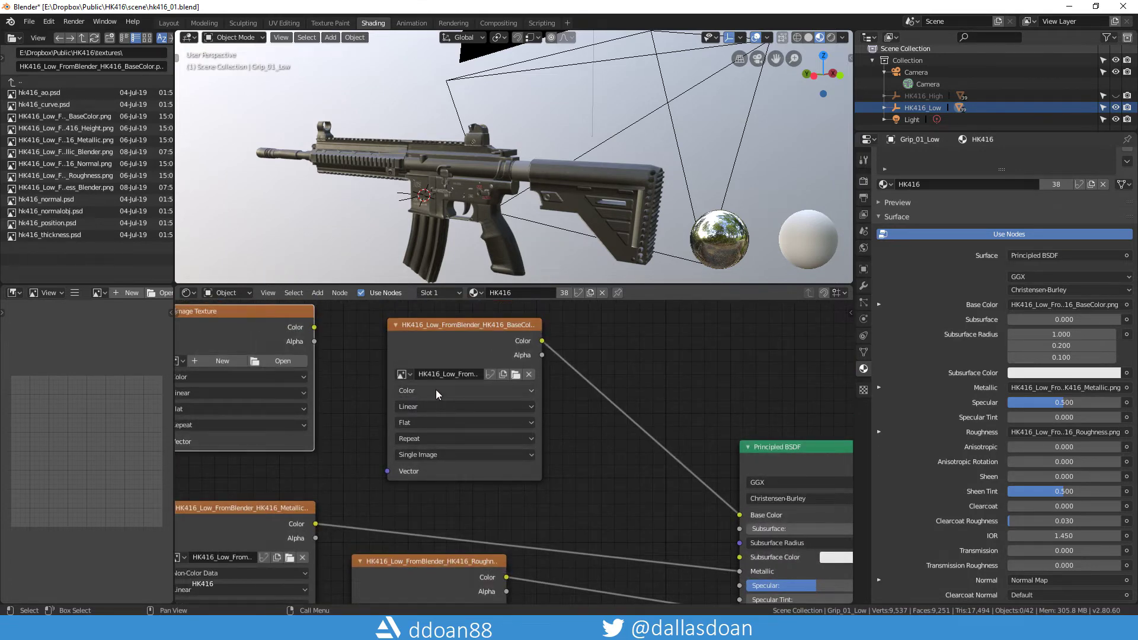
- Delete the empty Image Texture node from the HK416 material
{"action": "middle_click_drag", "start_coordinate": [600, 432], "coordinate": [621, 442]}
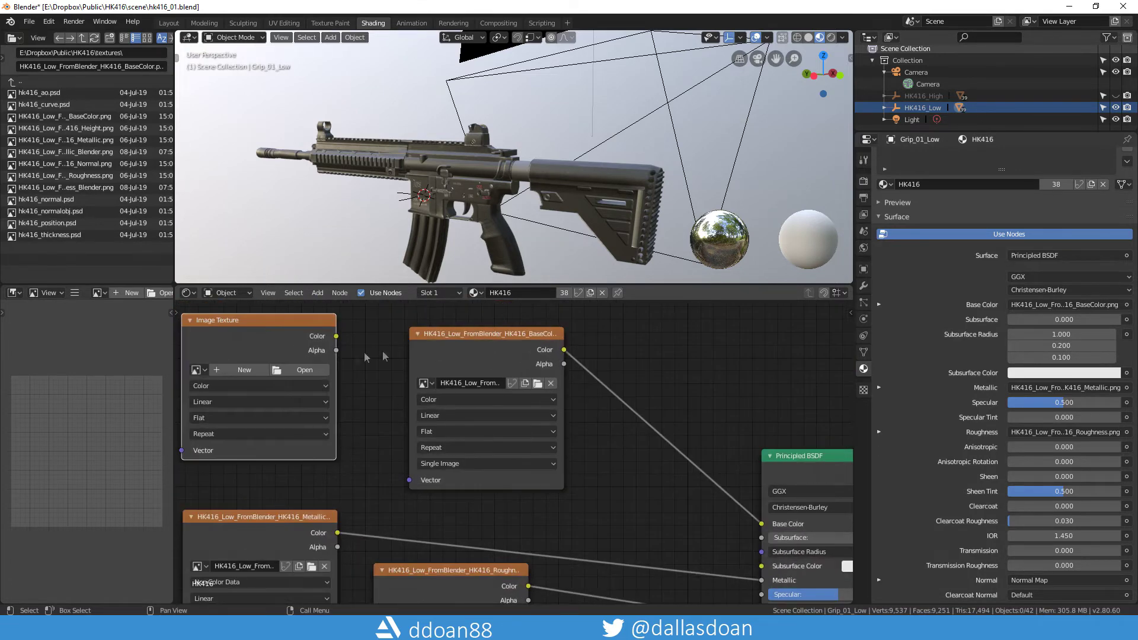
{"action": "middle_click_drag", "start_coordinate": [385, 377], "coordinate": [401, 389]}
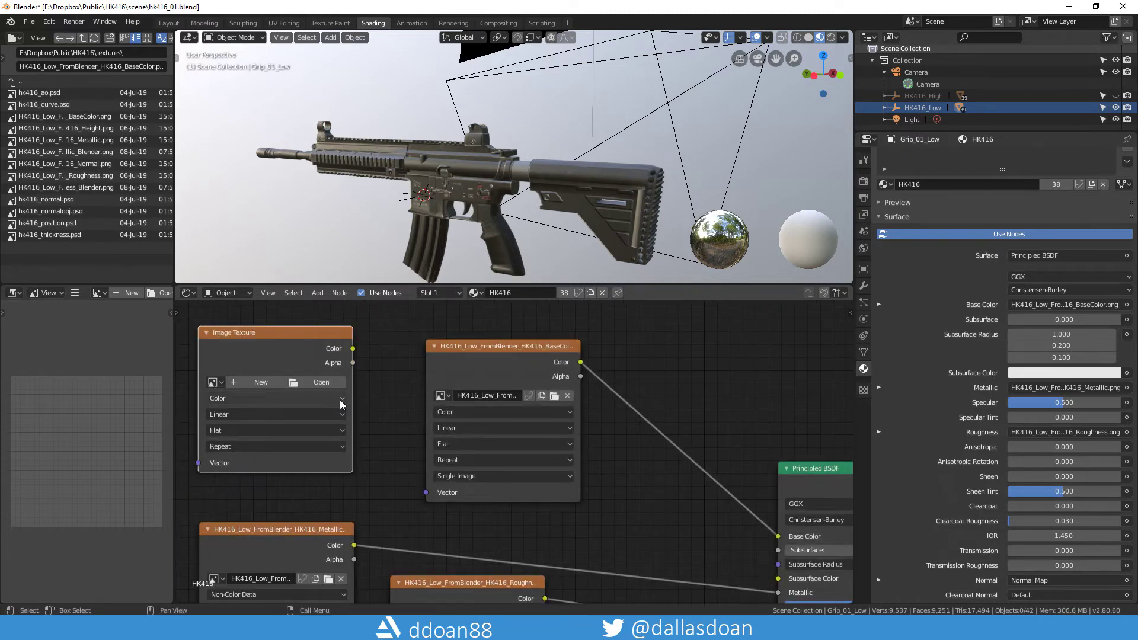
{"action": "key", "text": "x"}
- Examine how the metallic and roughness textures connect to the Principled BSDF, and select the metallic texture node
{"action": "middle_click_drag", "start_coordinate": [642, 515], "coordinate": [614, 391]}
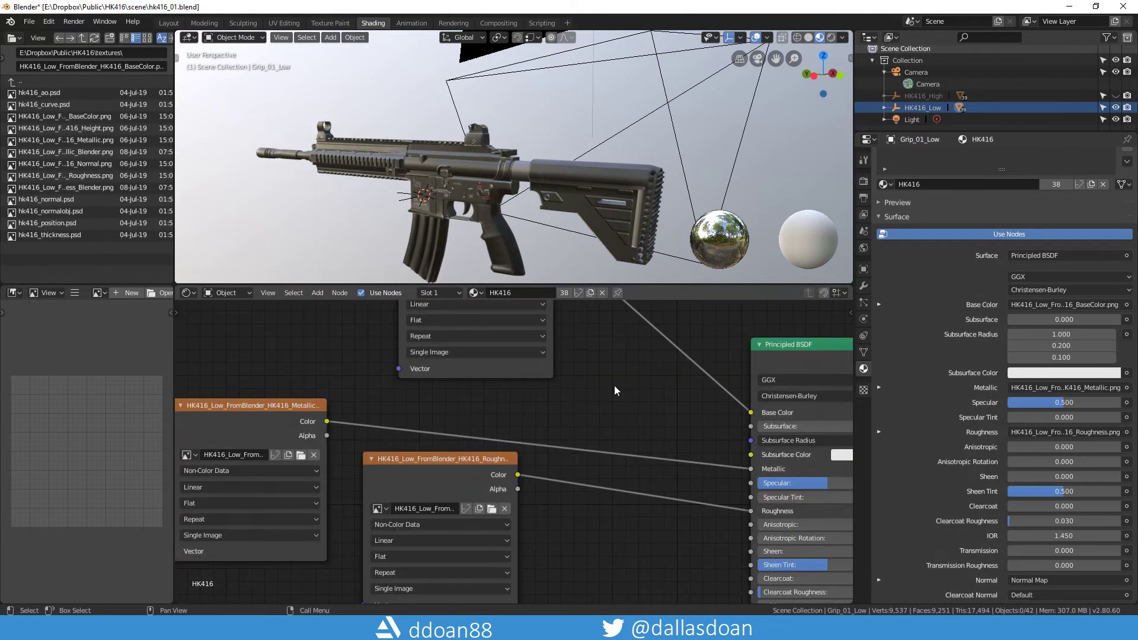
{"action": "middle_click_drag", "start_coordinate": [474, 408], "coordinate": [524, 424]}
{"action": "middle_click_drag", "start_coordinate": [612, 435], "coordinate": [581, 356]}
{"action": "scroll", "coordinate": [581, 356], "scroll_direction": "down", "scroll_amount": 4}
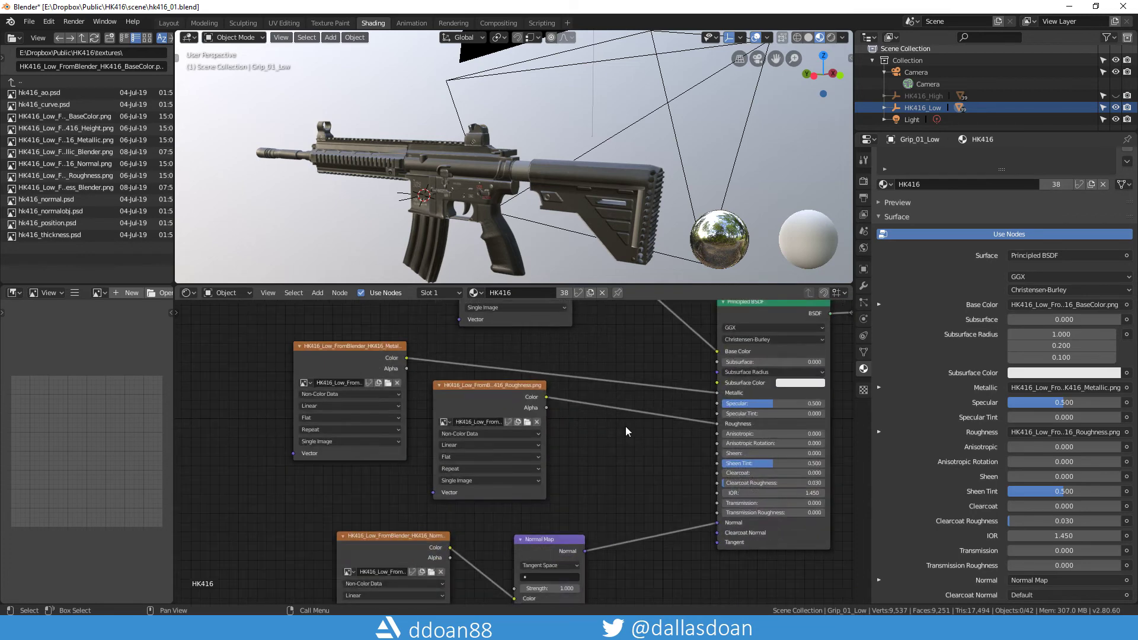
{"action": "middle_click_drag", "start_coordinate": [626, 427], "coordinate": [582, 431]}
{"action": "middle_click_drag", "start_coordinate": [651, 413], "coordinate": [657, 466]}
{"action": "mouse_move", "coordinate": [319, 396]}
{"action": "left_mouse_down"}
{"action": "mouse_move", "coordinate": [330, 355]}
{"action": "mouse_move", "coordinate": [324, 384]}
{"action": "left_mouse_up"}
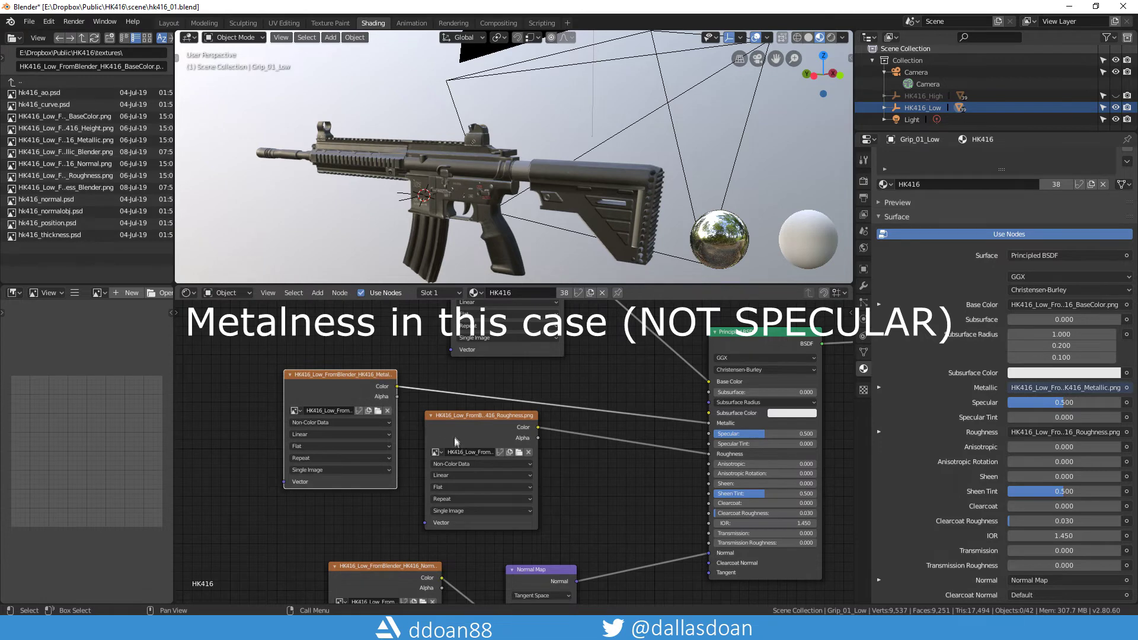
- Move the roughness texture node slightly down and examine the metallic and roughness links to the Principled BSDF
{"action": "left_click_drag", "start_coordinate": [456, 442], "coordinate": [462, 456]}
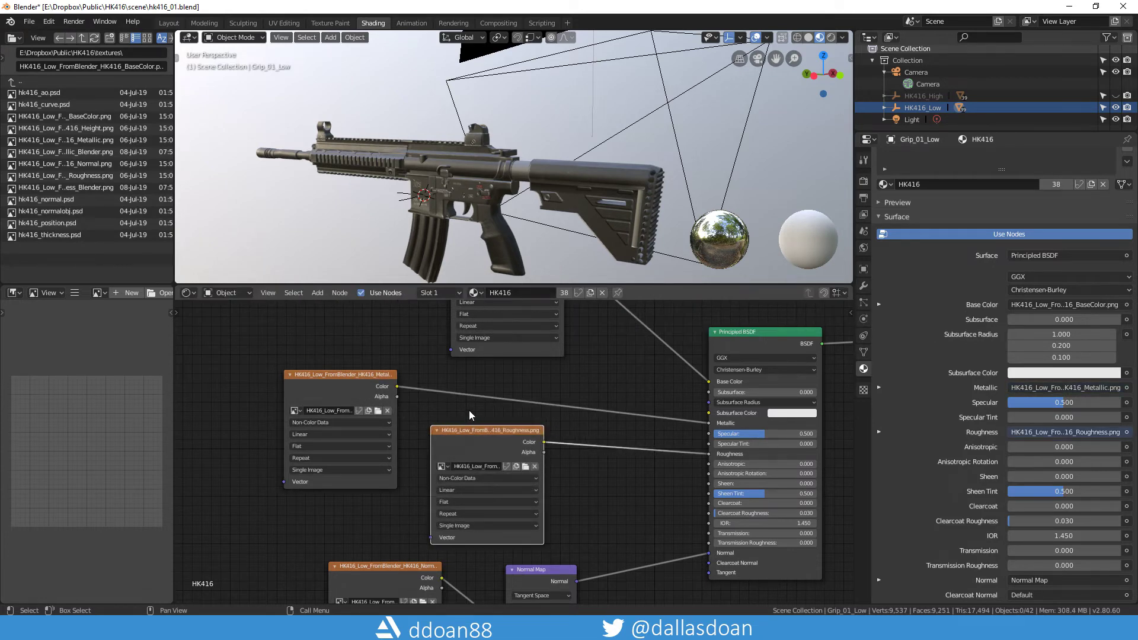
{"action": "middle_click_drag", "start_coordinate": [432, 404], "coordinate": [456, 435]}
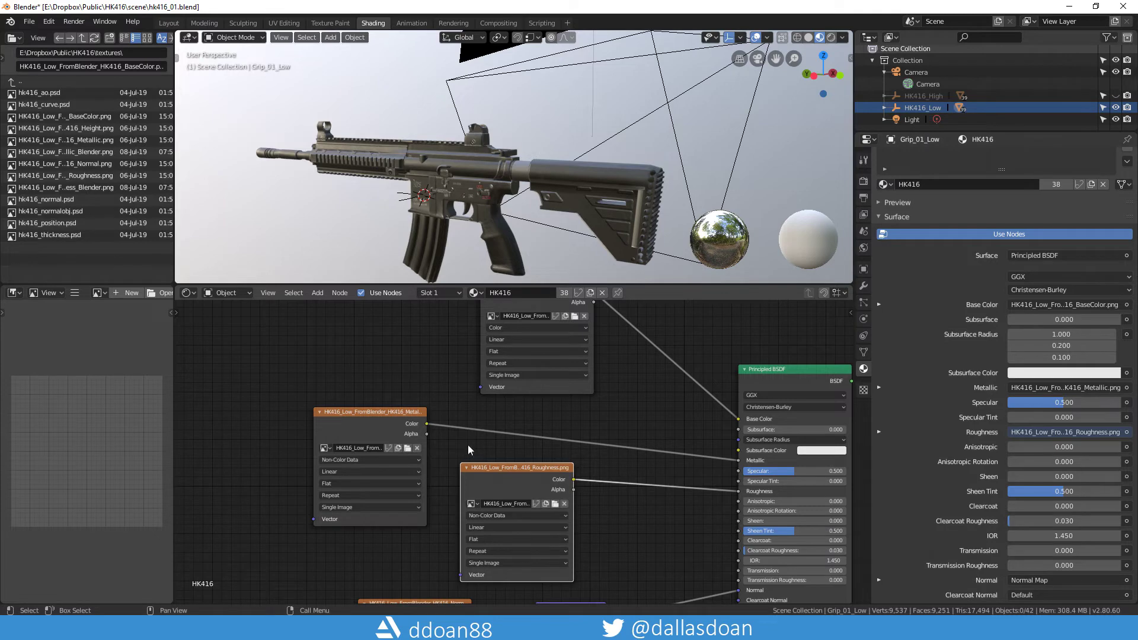
{"action": "middle_click_drag", "start_coordinate": [457, 433], "coordinate": [432, 404]}
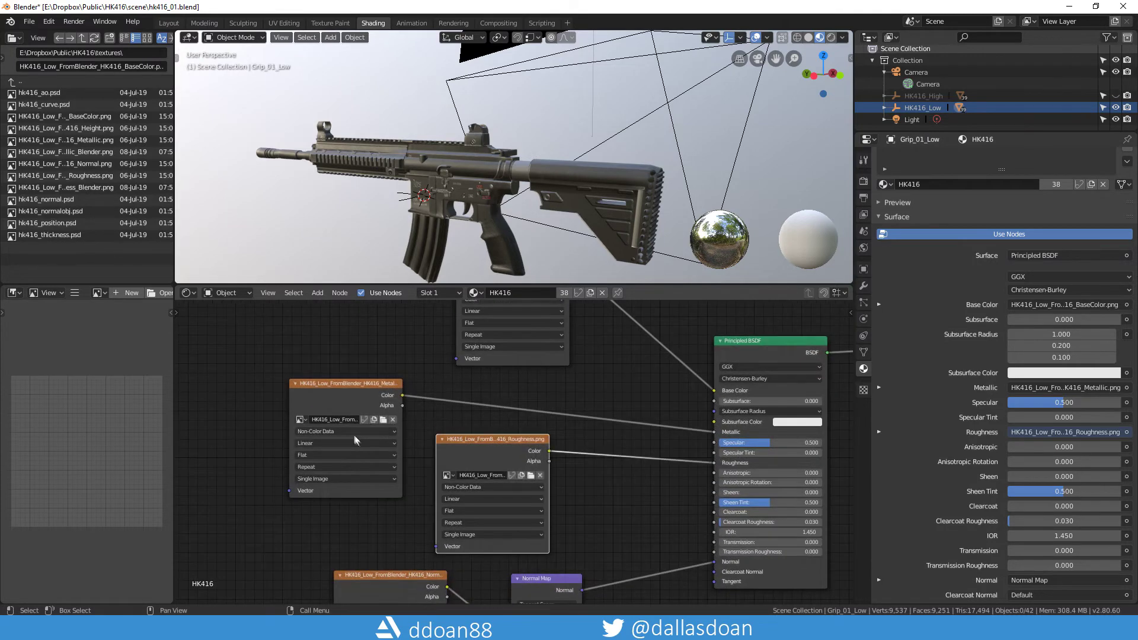
{"action": "middle_click_drag", "start_coordinate": [356, 446], "coordinate": [361, 466]}
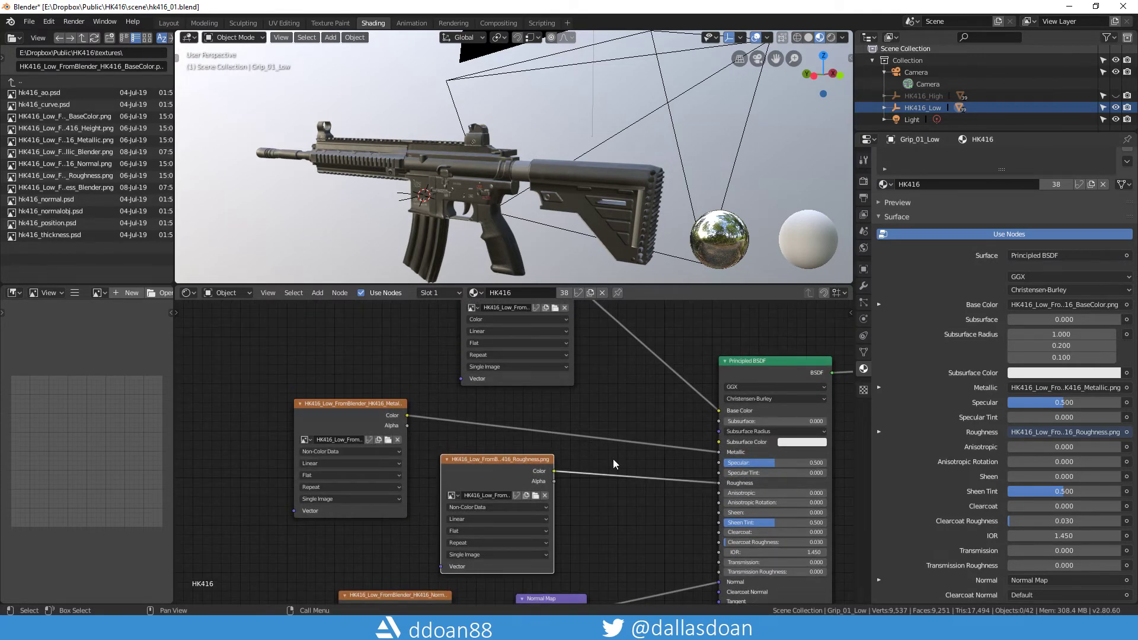
{"action": "mouse_move", "coordinate": [613, 460]}
{"action": "middle_mouse_down"}
{"action": "mouse_move", "coordinate": [570, 438]}
{"action": "mouse_move", "coordinate": [626, 446]}
{"action": "middle_mouse_up"}
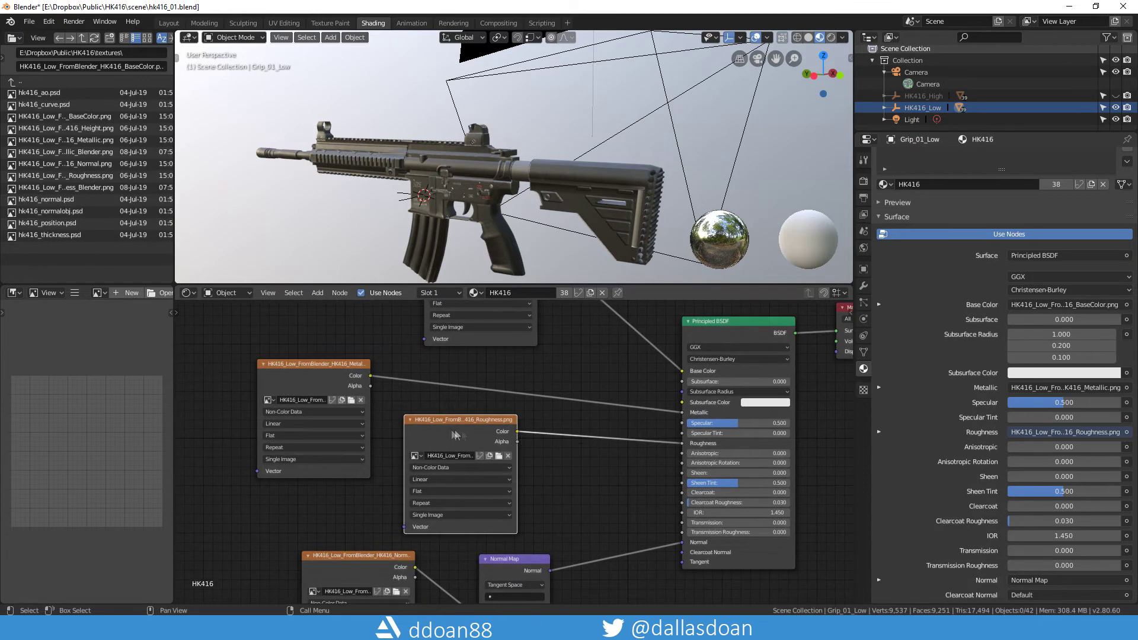
{"action": "middle_click_drag", "start_coordinate": [456, 435], "coordinate": [475, 470]}
{"action": "middle_click_drag", "start_coordinate": [599, 462], "coordinate": [585, 393]}
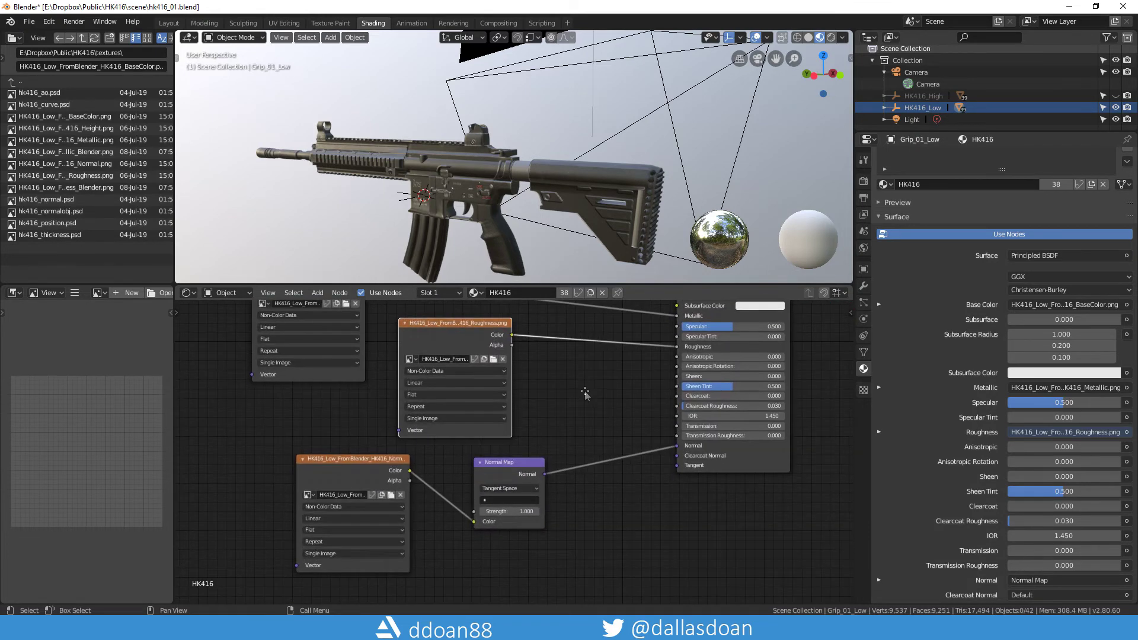
- Shift the metallic and roughness texture nodes slightly upward, farther from the normal texture node
{"action": "middle_click_drag", "start_coordinate": [532, 365], "coordinate": [564, 437]}
{"action": "left_click_drag", "start_coordinate": [352, 372], "coordinate": [356, 348]}
{"action": "left_click_drag", "start_coordinate": [466, 413], "coordinate": [450, 379]}
{"action": "middle_click_drag", "start_coordinate": [594, 407], "coordinate": [563, 384]}
- Move the normal texture node down and to the left so it sits lower than the Normal Map node it feeds
{"action": "middle_click_drag", "start_coordinate": [549, 451], "coordinate": [646, 371]}
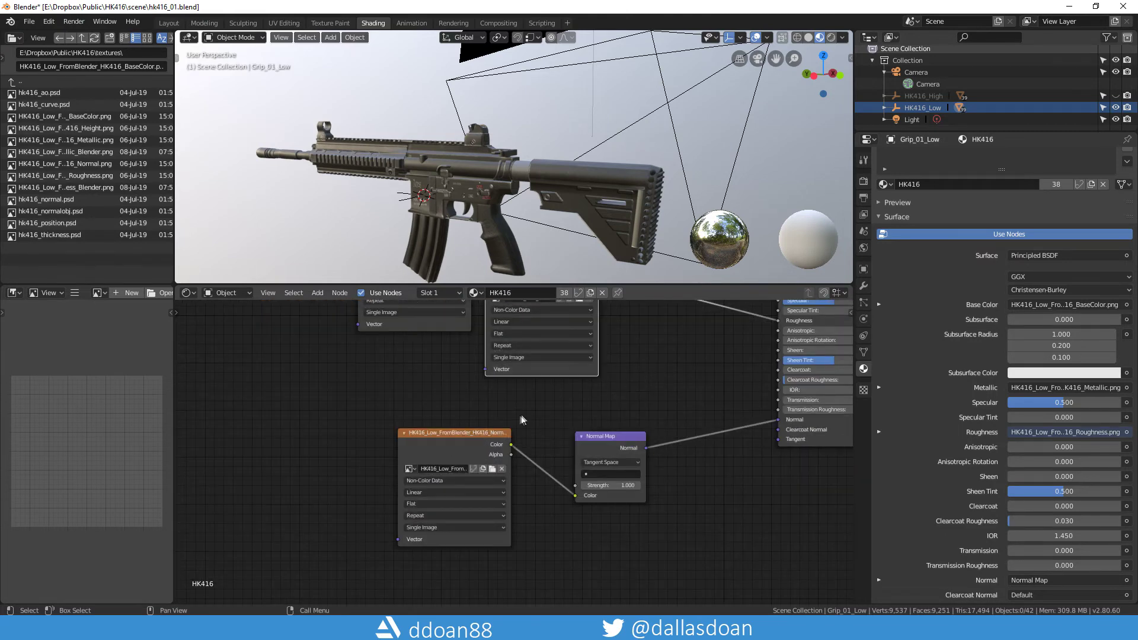
{"action": "middle_click_drag", "start_coordinate": [539, 417], "coordinate": [518, 464]}
{"action": "middle_click_drag", "start_coordinate": [396, 394], "coordinate": [416, 448]}
{"action": "middle_click_drag", "start_coordinate": [548, 502], "coordinate": [528, 391]}
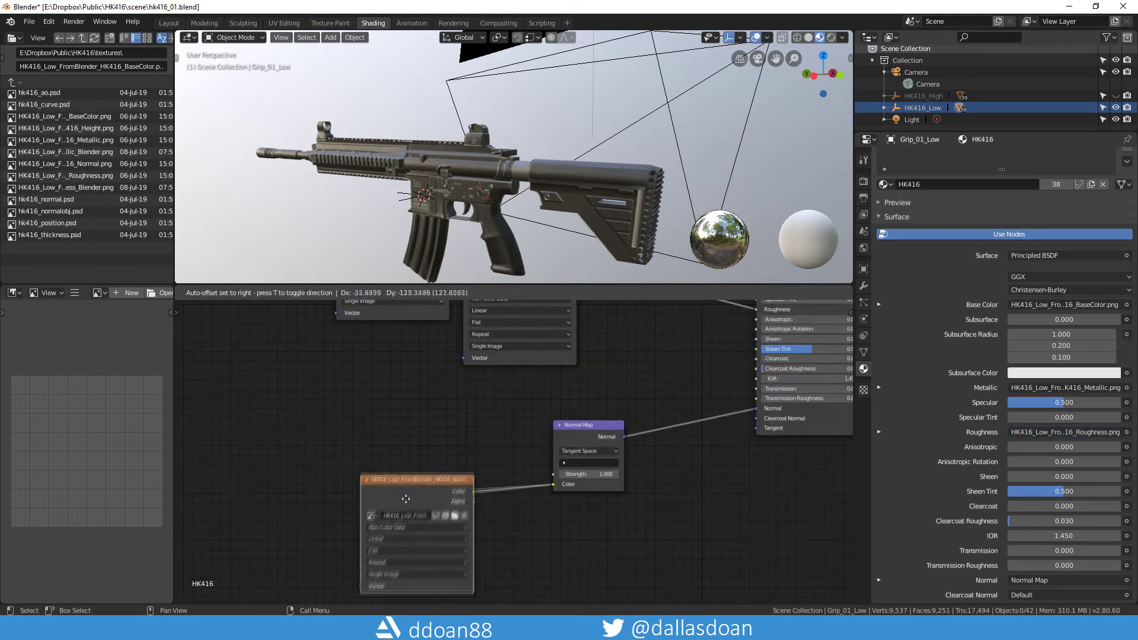
{"action": "left_click", "coordinate": [406, 489]}
{"action": "middle_click_drag", "start_coordinate": [411, 508], "coordinate": [414, 470]}
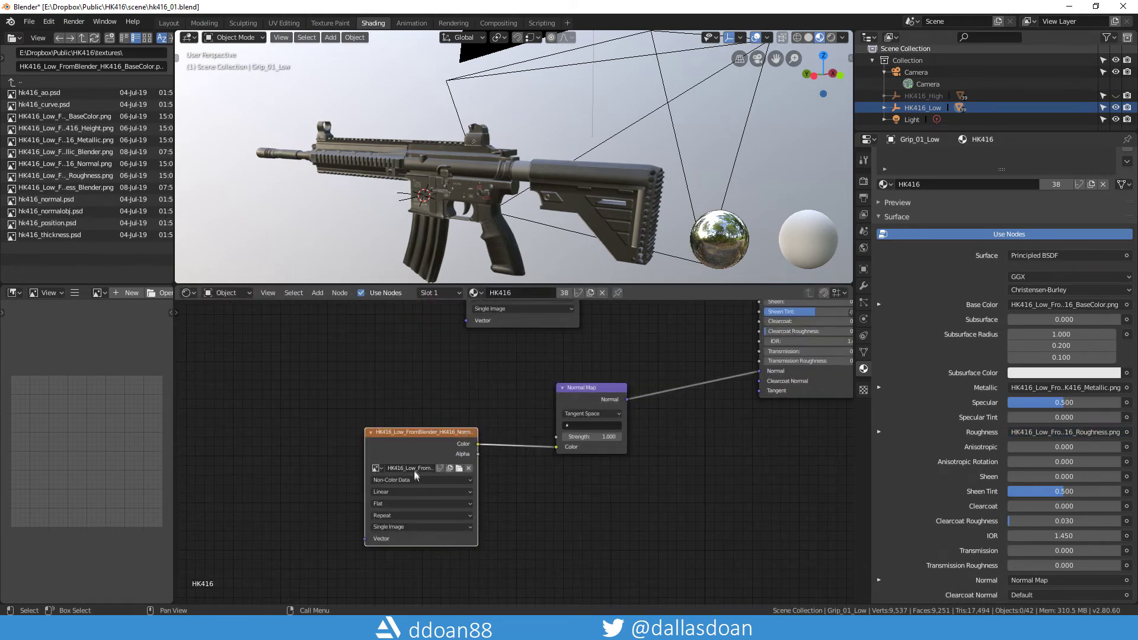
- Look up where the Normal Map node is listed among the Vector nodes, without adding one
{"action": "middle_click_drag", "start_coordinate": [520, 396], "coordinate": [445, 490]}
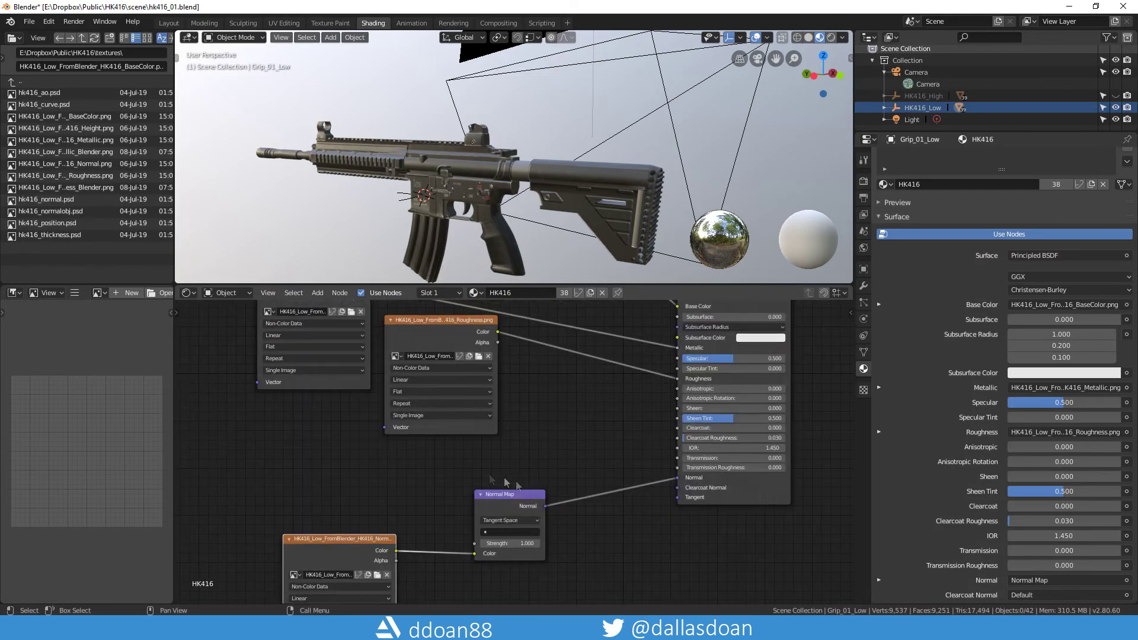
{"action": "middle_click_drag", "start_coordinate": [544, 498], "coordinate": [441, 351]}
{"action": "left_click", "coordinate": [317, 293]}
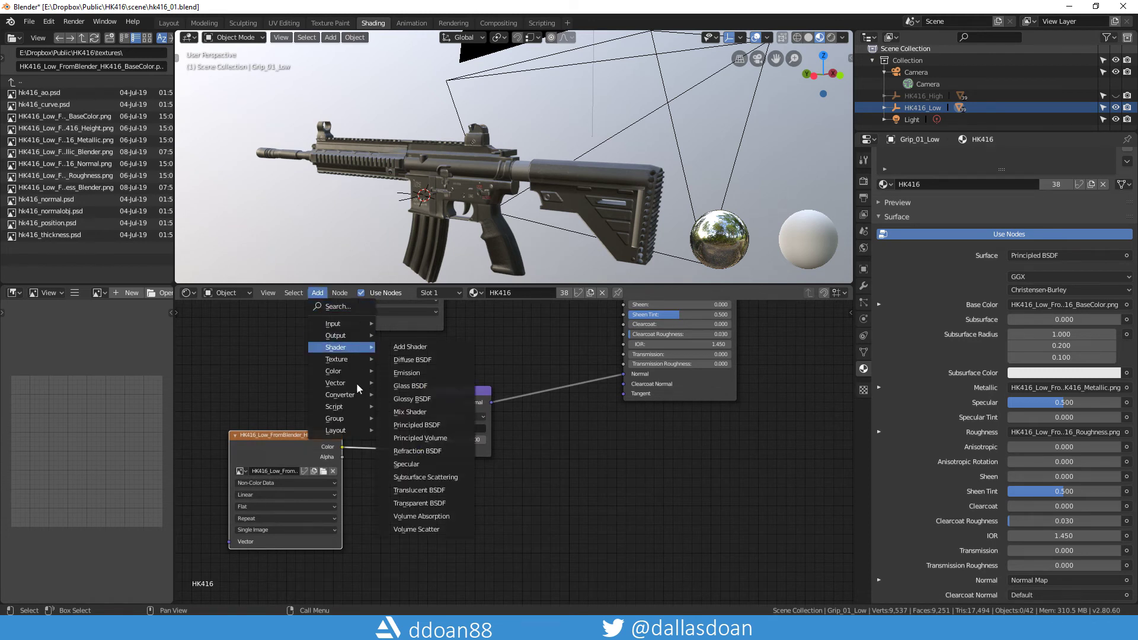
{"action": "mouse_move", "coordinate": [356, 383]}
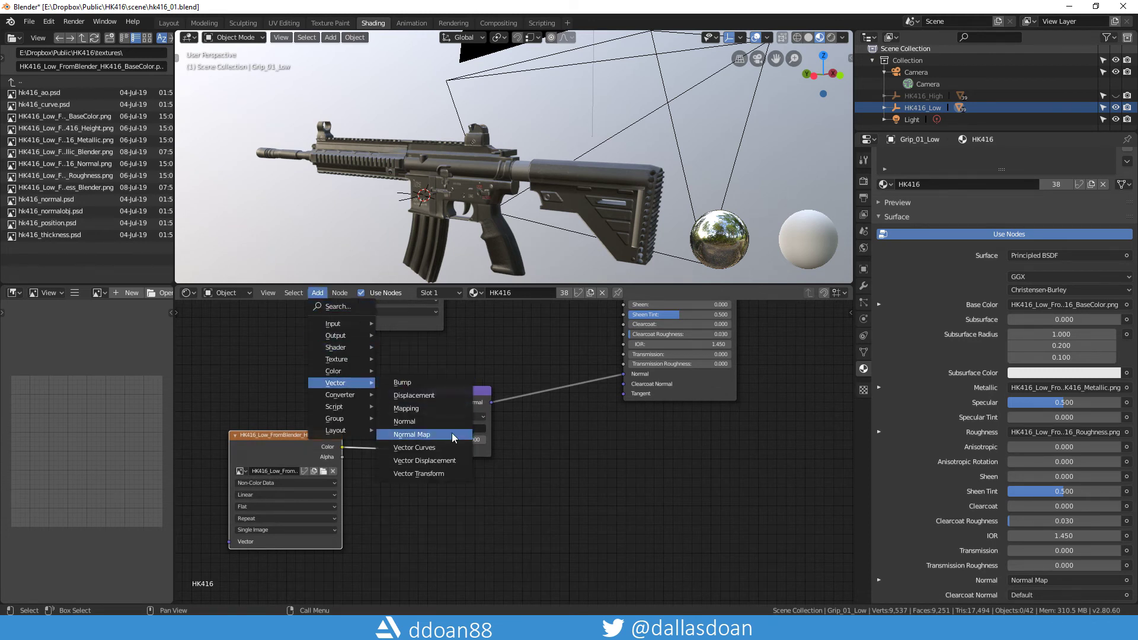
{"action": "middle_click_drag", "start_coordinate": [567, 432], "coordinate": [520, 425]}
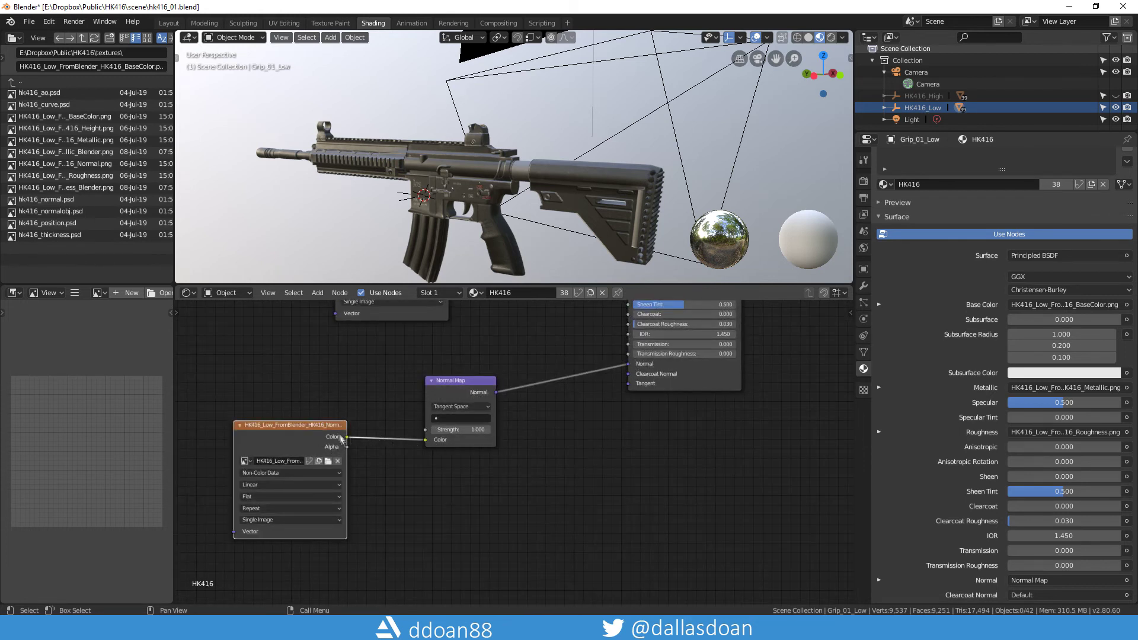
- Nudge the normal texture node slightly down and choose Tangent Space as the Normal Map node's space
{"action": "left_click_drag", "start_coordinate": [286, 440], "coordinate": [287, 447]}
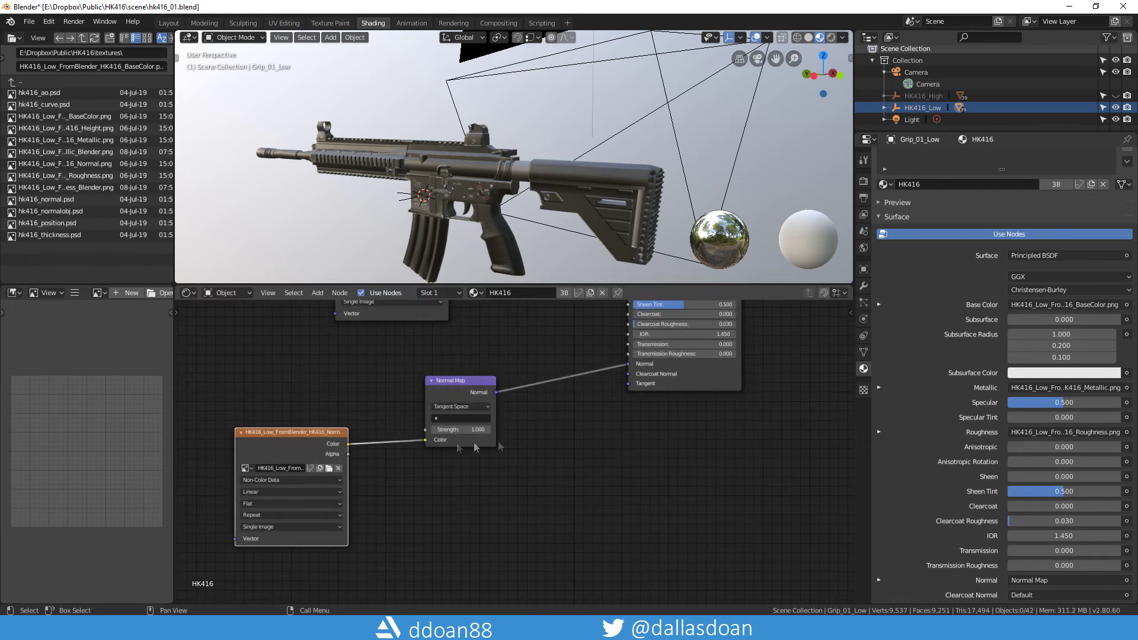
{"action": "middle_click_drag", "start_coordinate": [579, 424], "coordinate": [569, 436]}
{"action": "left_click", "coordinate": [451, 419]}
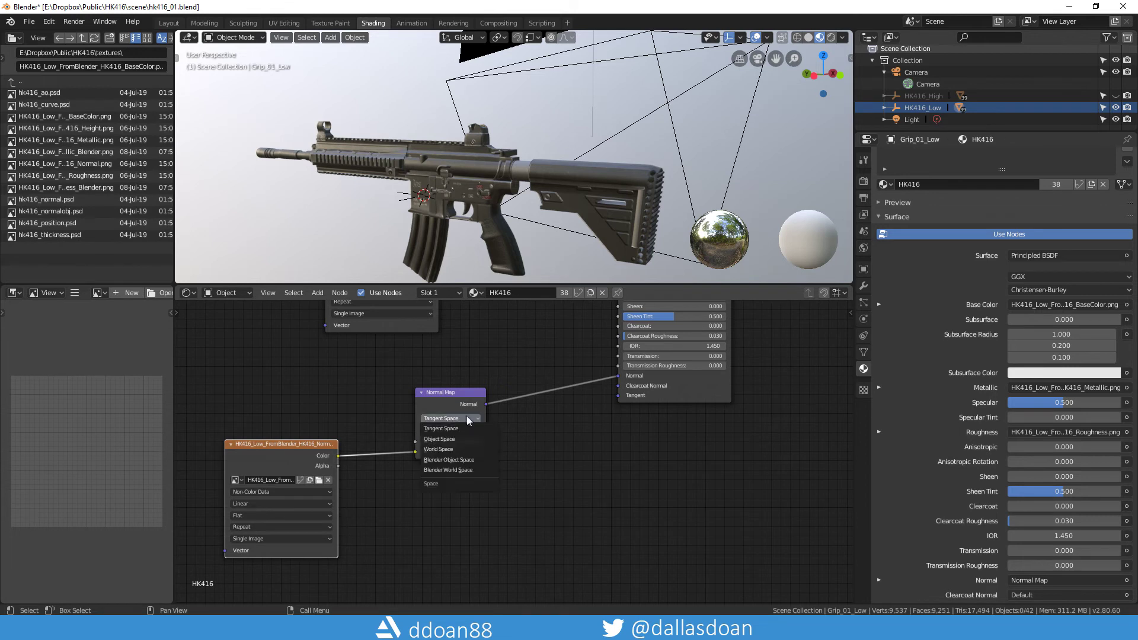
{"action": "left_click", "coordinate": [454, 429]}
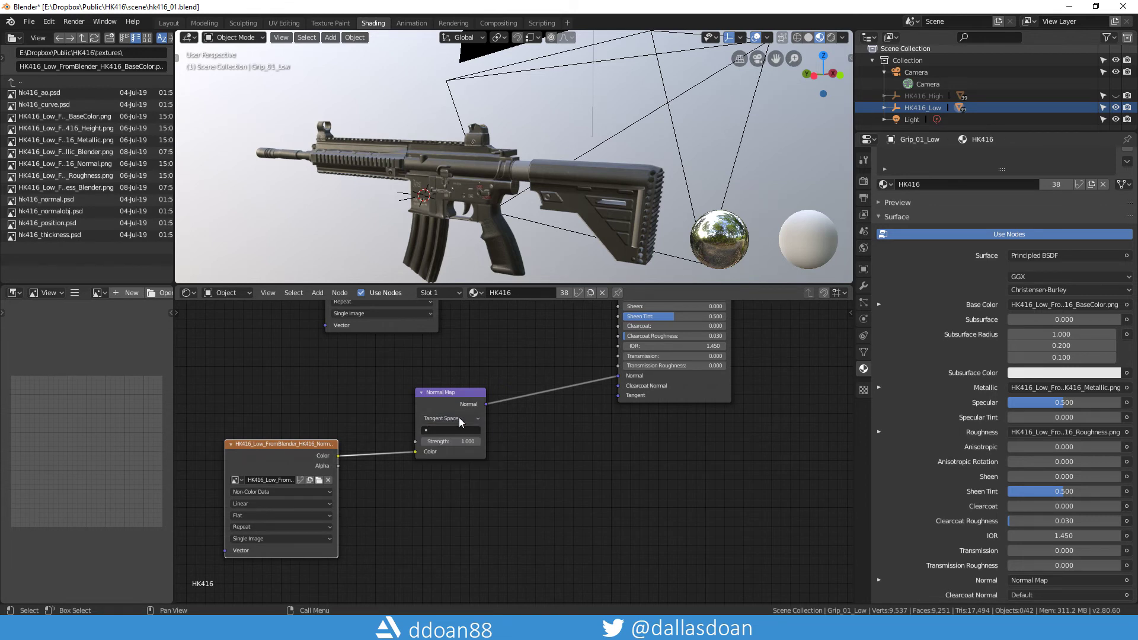
{"action": "middle_click_drag", "start_coordinate": [493, 416], "coordinate": [455, 441]}
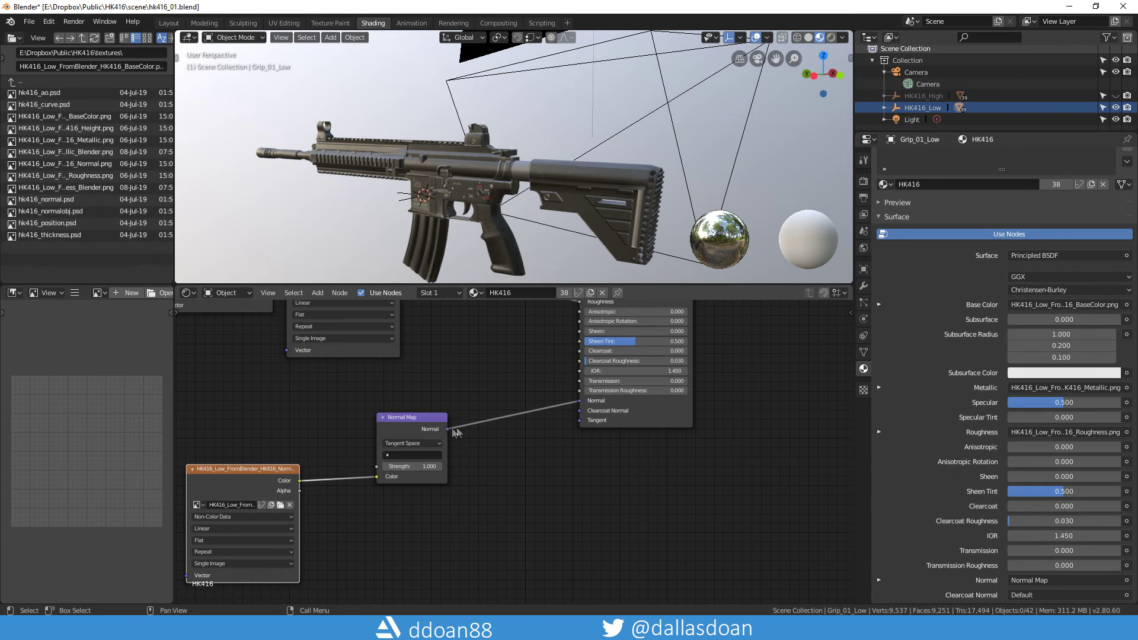
- Examine the Normal Map's link to the Principled BSDF and the whole node network up to the Material Output
{"action": "middle_click_drag", "start_coordinate": [656, 396], "coordinate": [620, 471]}
{"action": "middle_click_drag", "start_coordinate": [580, 387], "coordinate": [559, 457]}
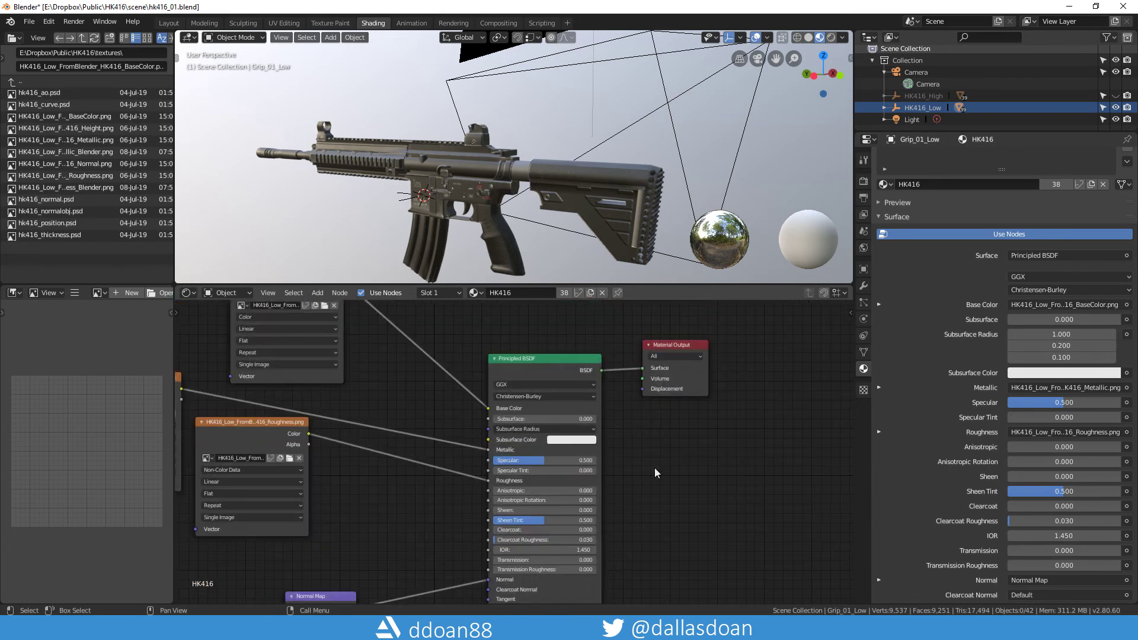
{"action": "middle_click_drag", "start_coordinate": [654, 468], "coordinate": [625, 410]}
{"action": "scroll", "coordinate": [517, 440], "scroll_direction": "down", "scroll_amount": 2}
{"action": "scroll", "coordinate": [419, 429], "scroll_direction": "down", "scroll_amount": 1}
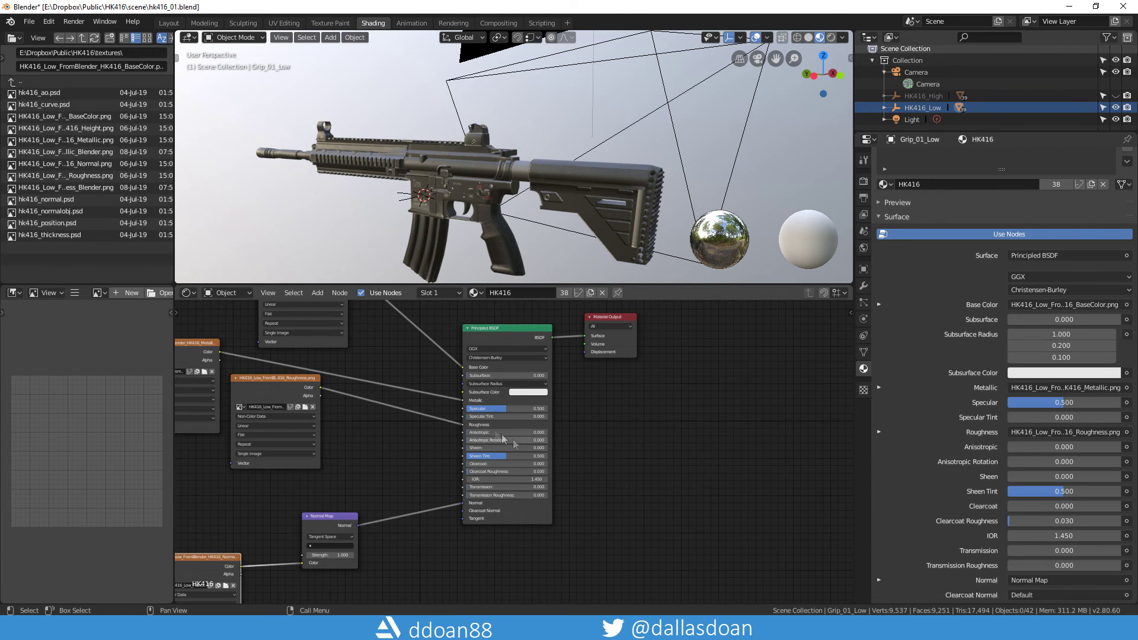
{"action": "middle_click_drag", "start_coordinate": [358, 430], "coordinate": [486, 457]}
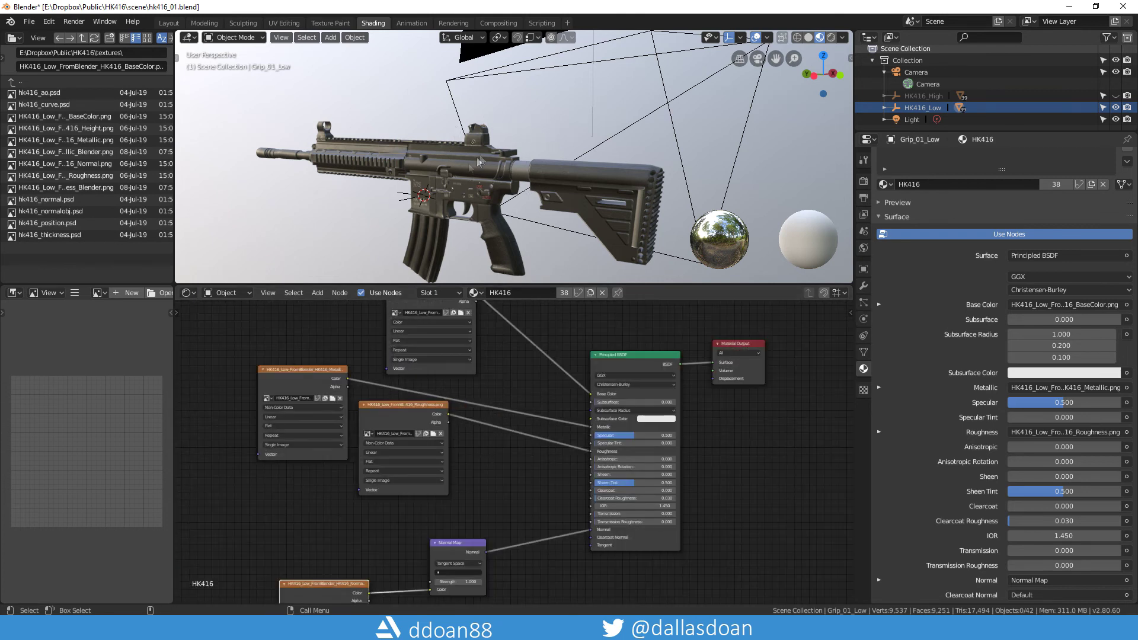